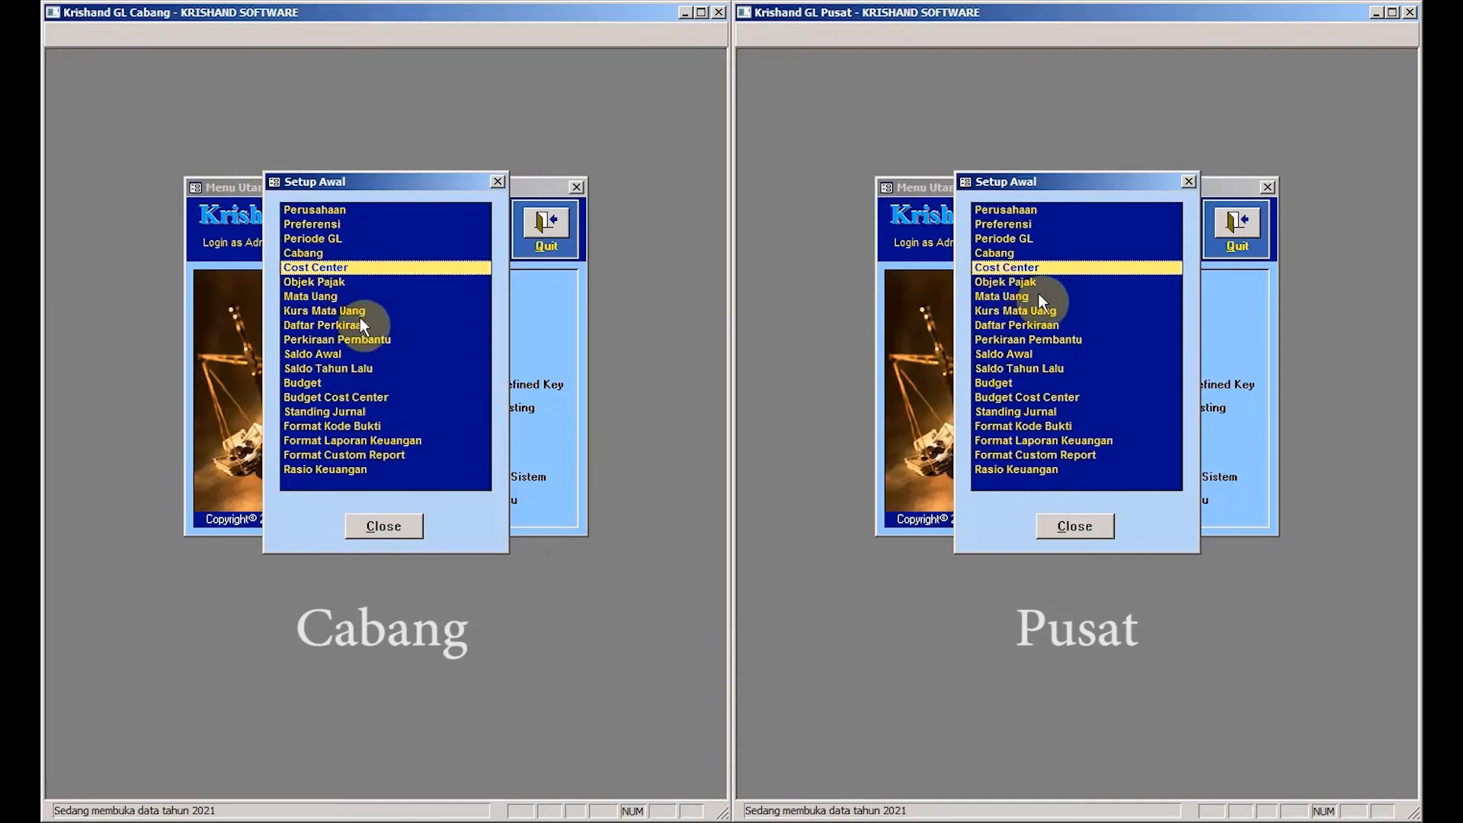
Review the Daftar Perkiraan account lists in Krishand GL Cabang and Krishand GL Pusat, comparing account numbers and names down to the last entries
{"action": "left_click", "coordinate": [385, 326]}
{"action": "left_click", "coordinate": [1078, 325]}
{"action": "double_click", "coordinate": [1078, 326]}
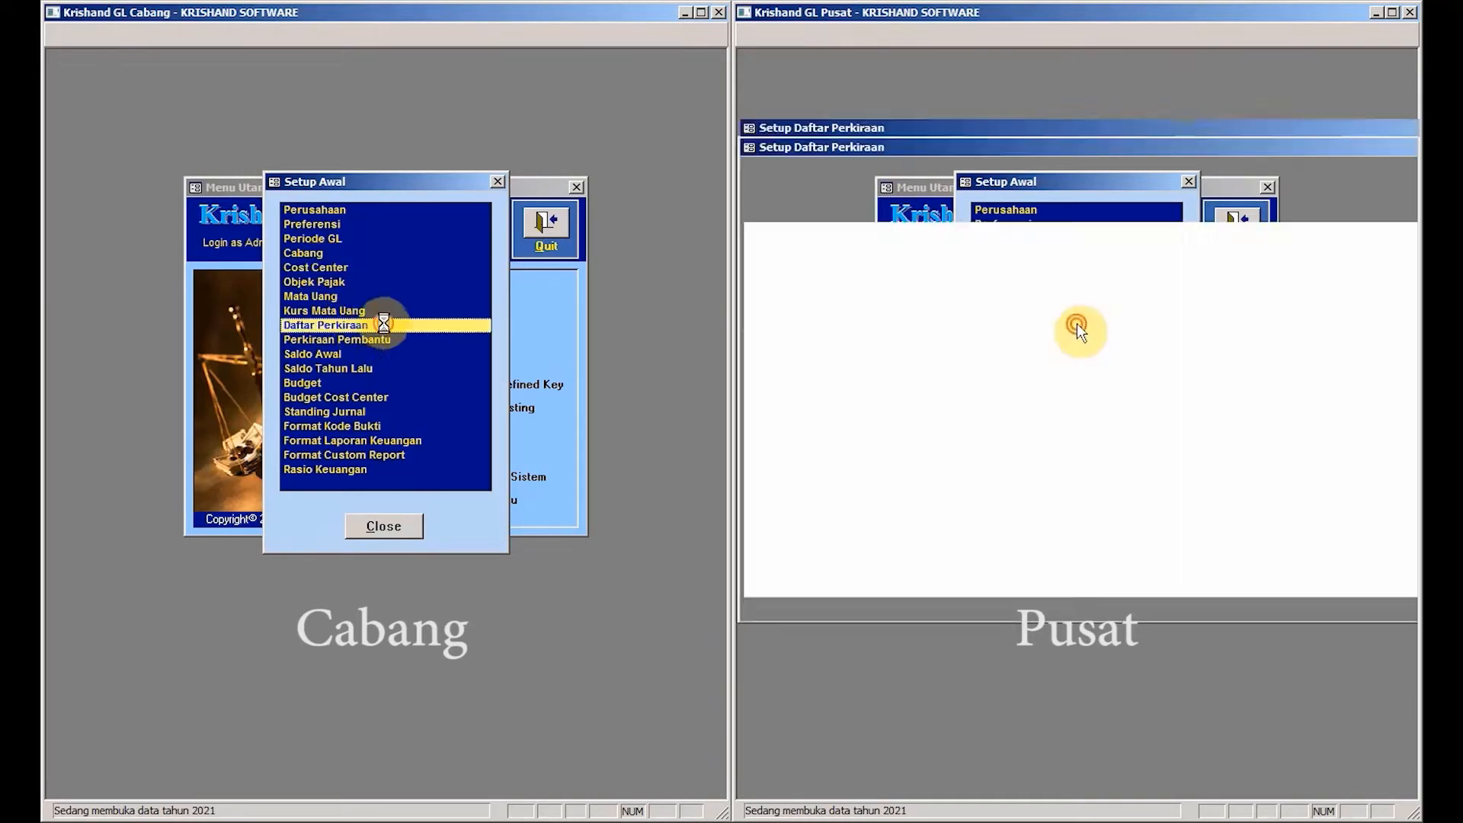
{"action": "double_click", "coordinate": [385, 326]}
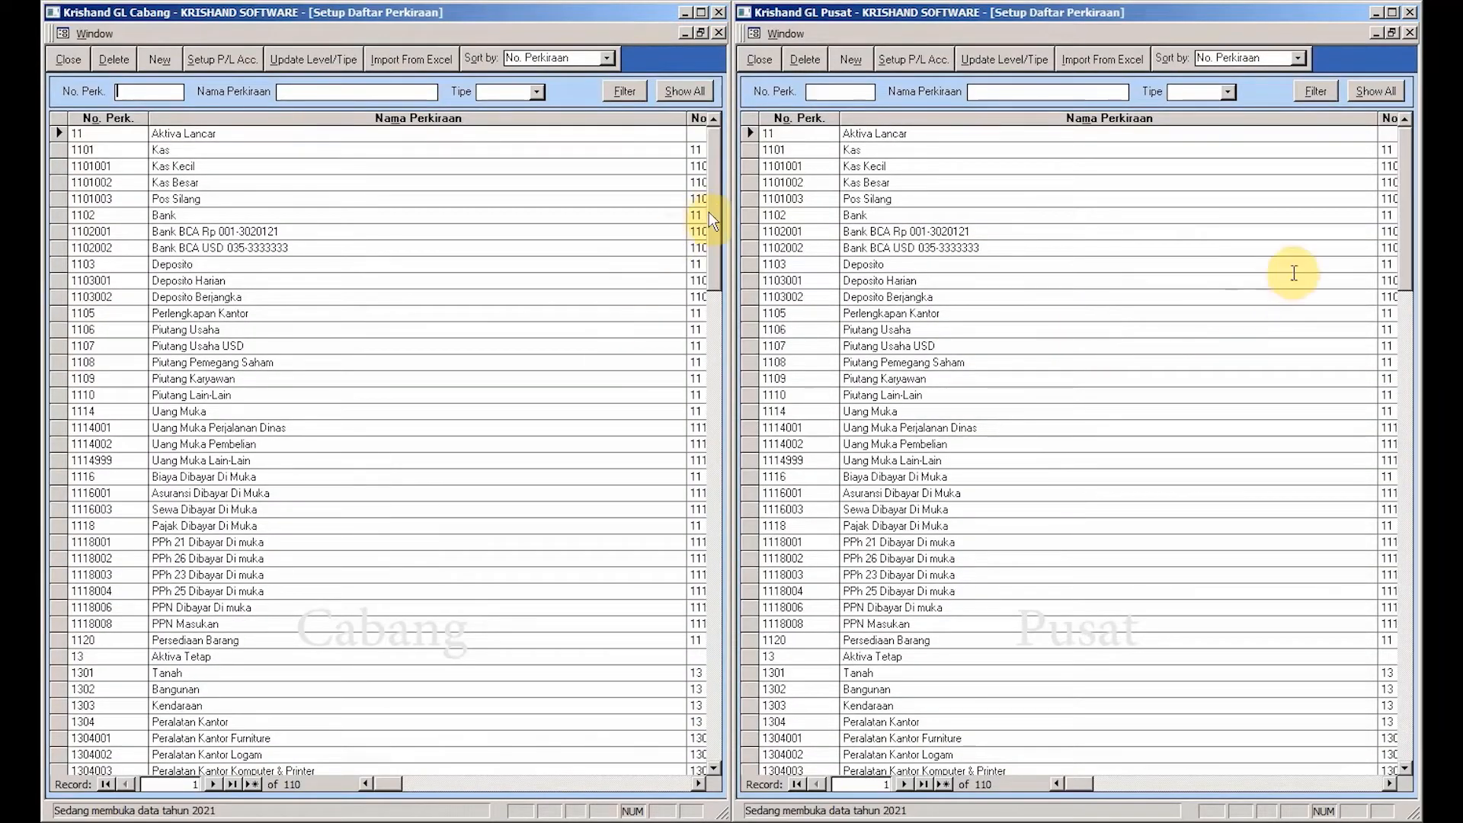
{"action": "left_click_drag", "start_coordinate": [1405, 233], "coordinate": [1406, 278]}
{"action": "left_click_drag", "start_coordinate": [710, 212], "coordinate": [715, 525]}
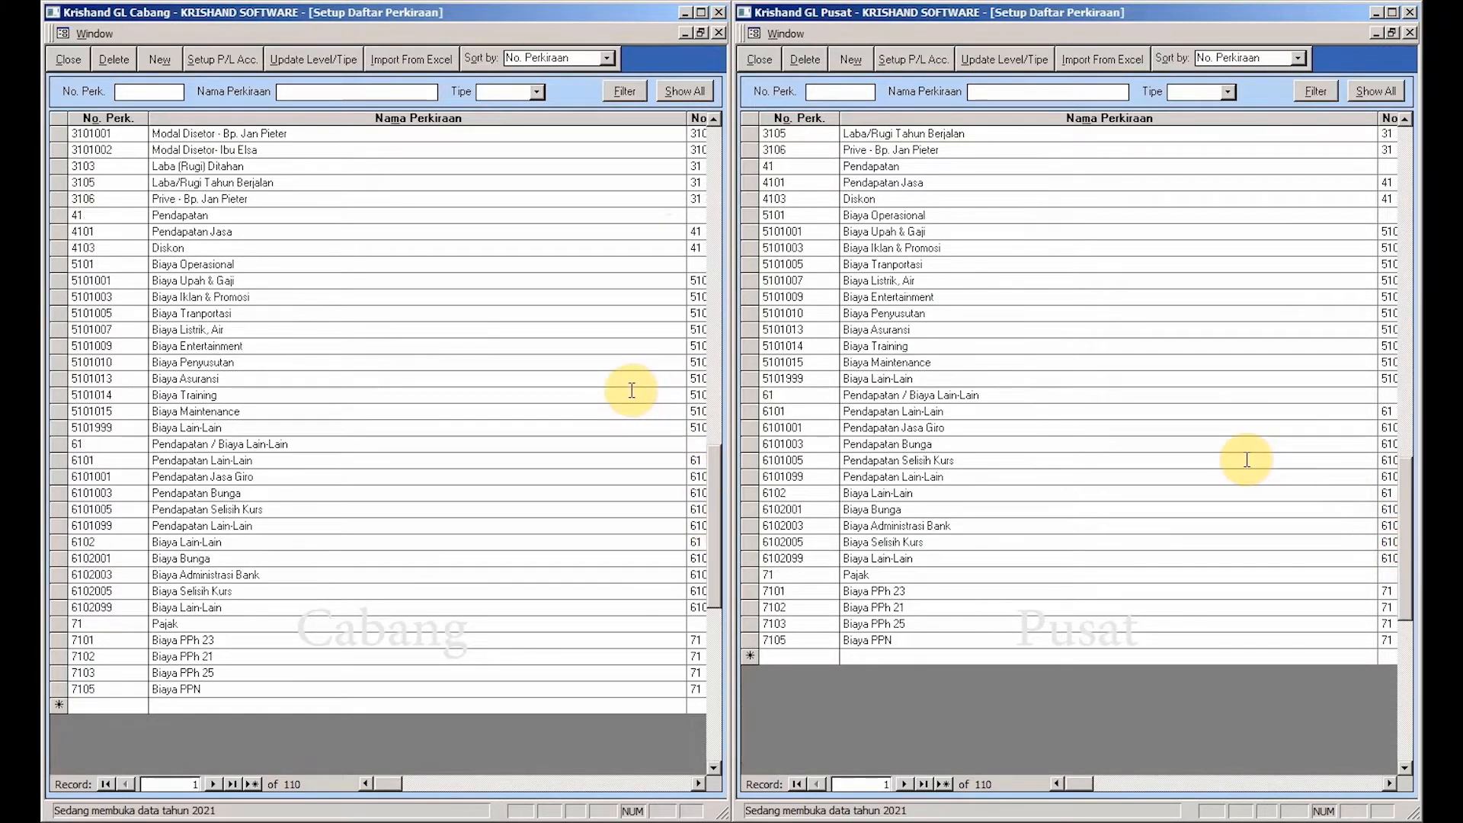
{"action": "left_click", "coordinate": [68, 59]}
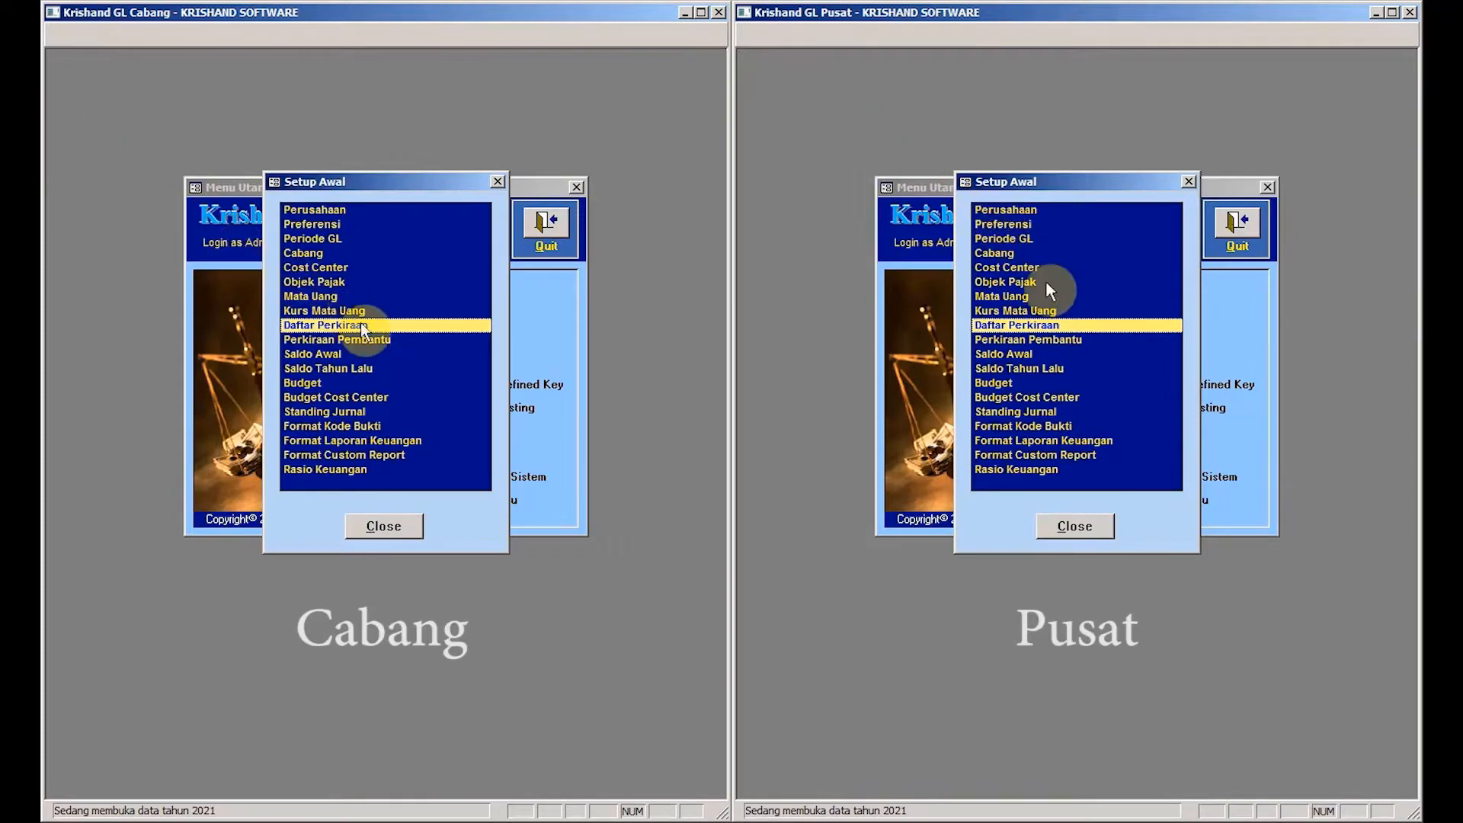
Display the Perkiraan Pembantu setup for branch Bandung, limited to accounts that have sub-accounts, to compare Cabang with Pusat
{"action": "left_click", "coordinate": [417, 343]}
{"action": "double_click", "coordinate": [423, 341]}
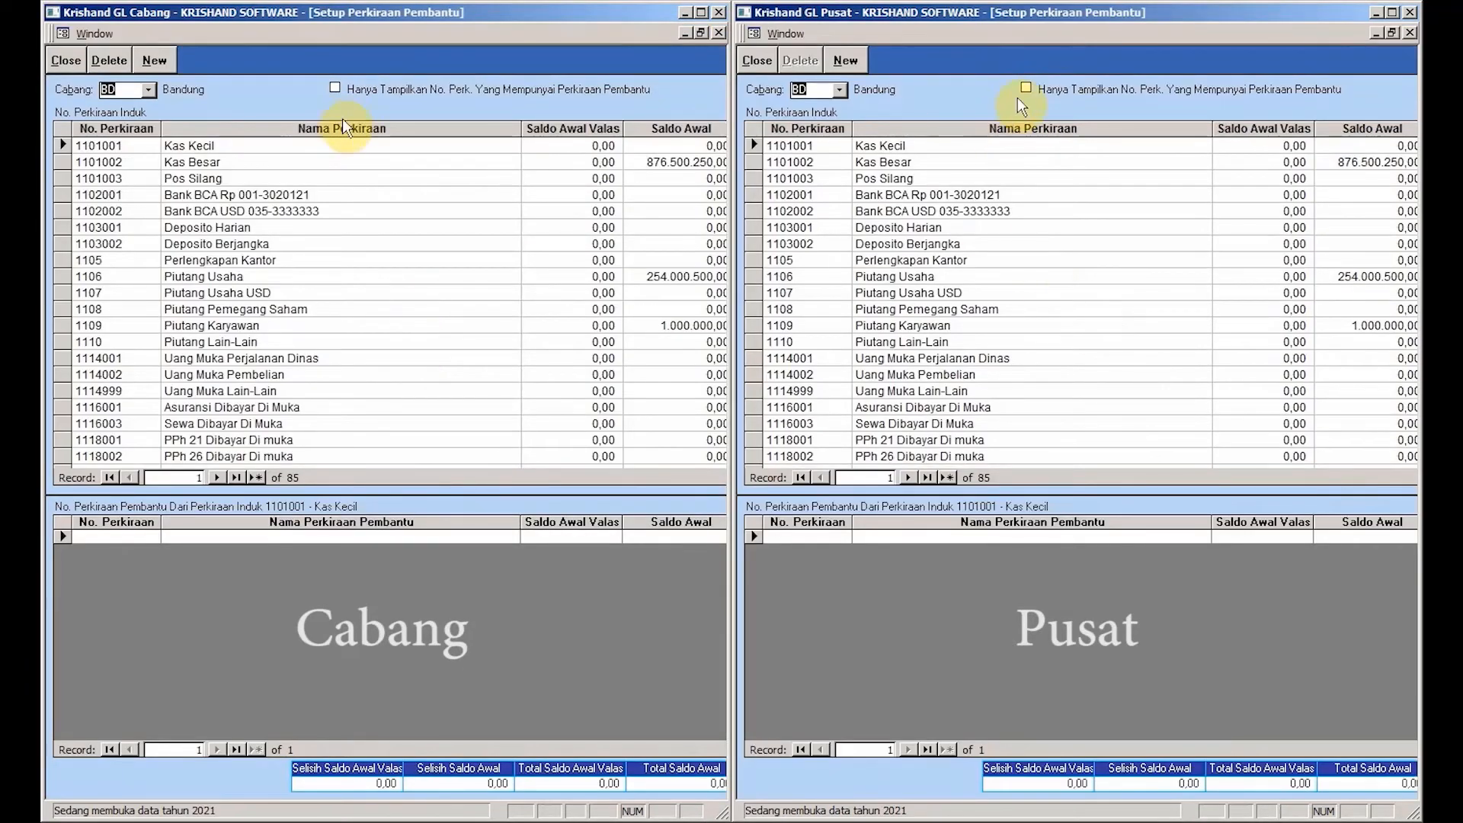
{"action": "left_click", "coordinate": [335, 88]}
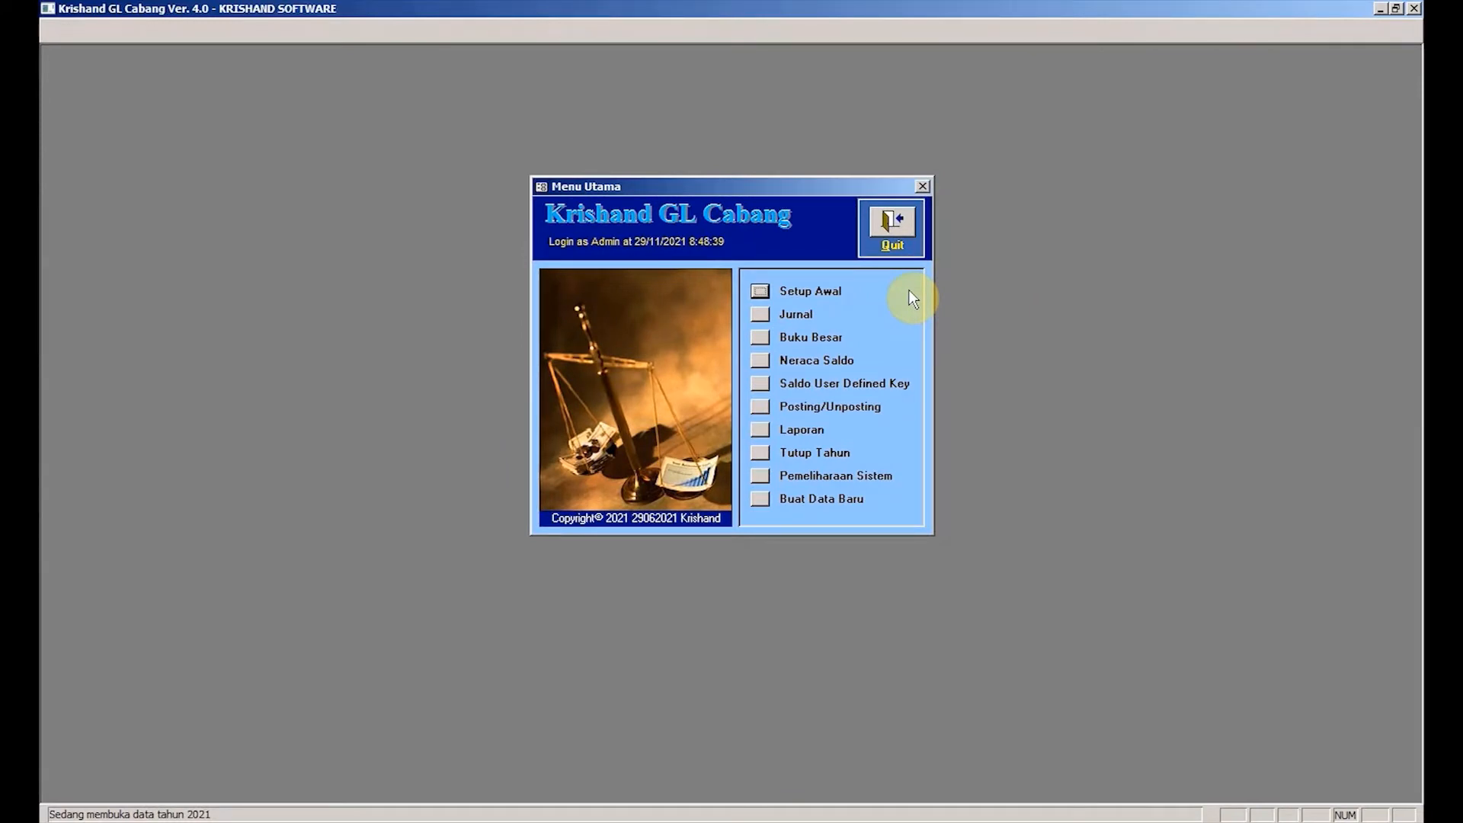
Start a journal export in Krishand GL Cabang with Jurnal_Feb2021 in D:\krishand\gl\Pusat\Data_Cabang as the output text file
{"action": "left_click", "coordinate": [761, 476]}
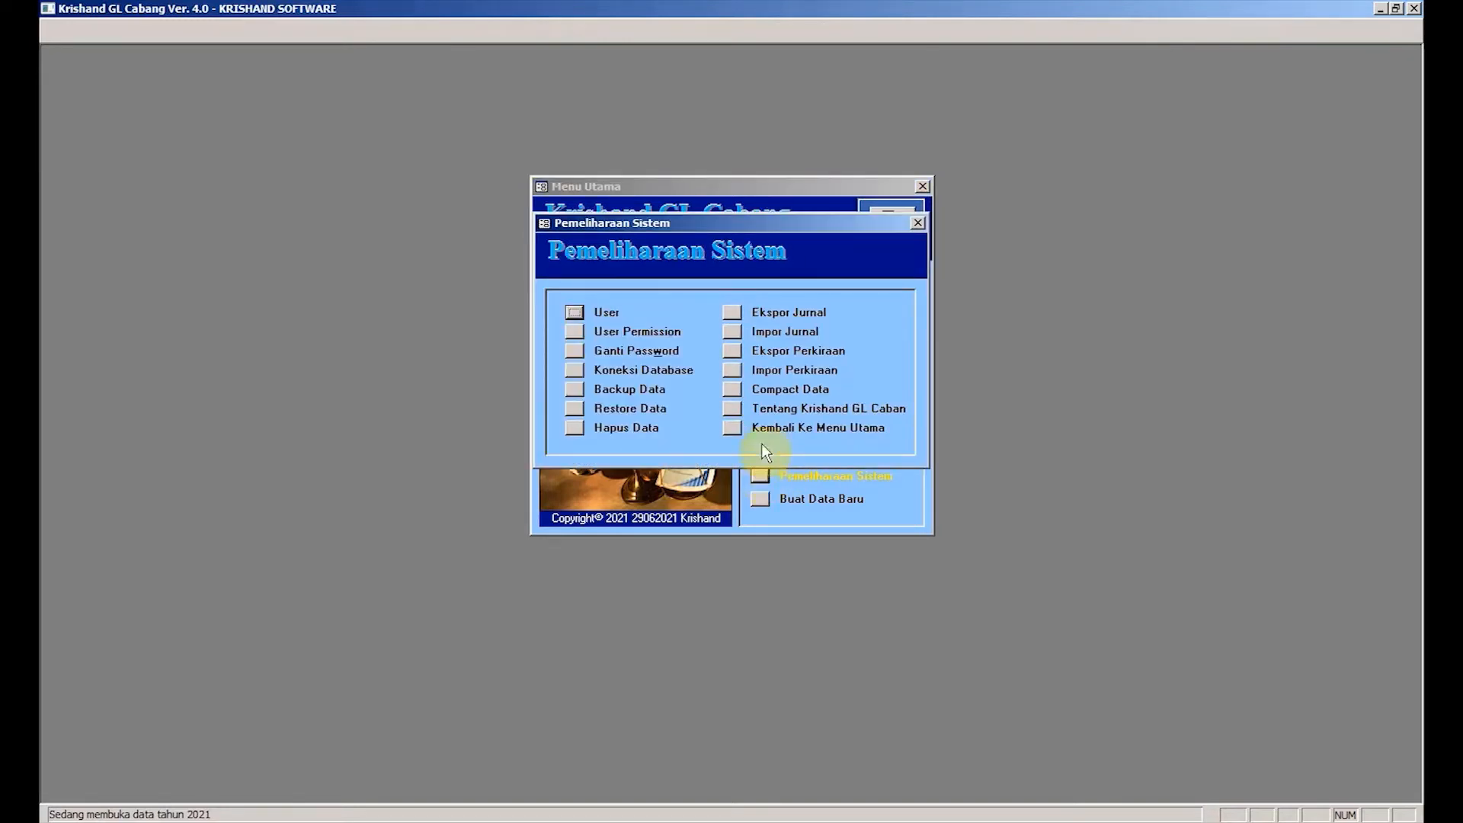
{"action": "left_click", "coordinate": [736, 313]}
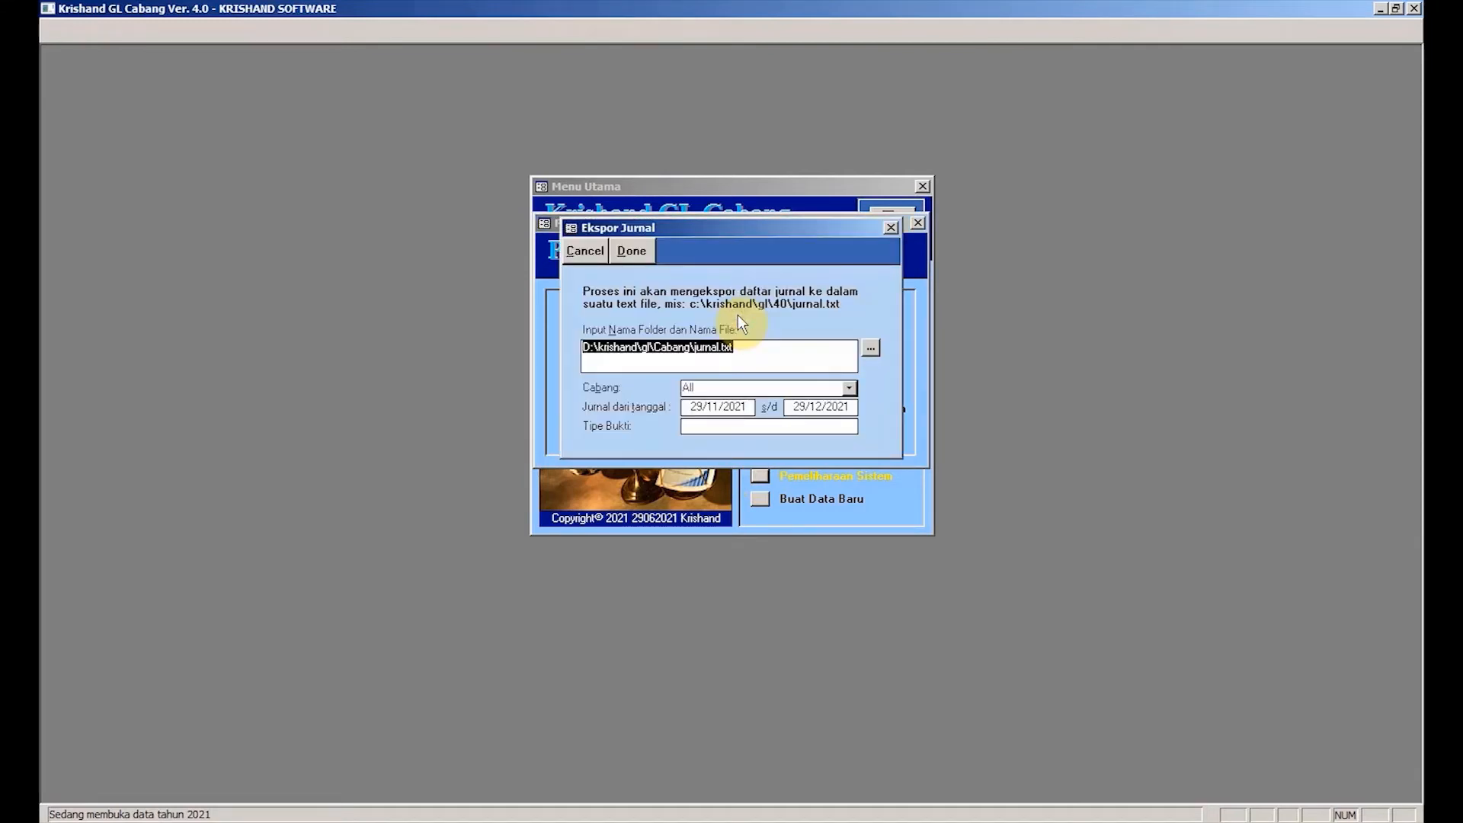
{"action": "left_click", "coordinate": [871, 349]}
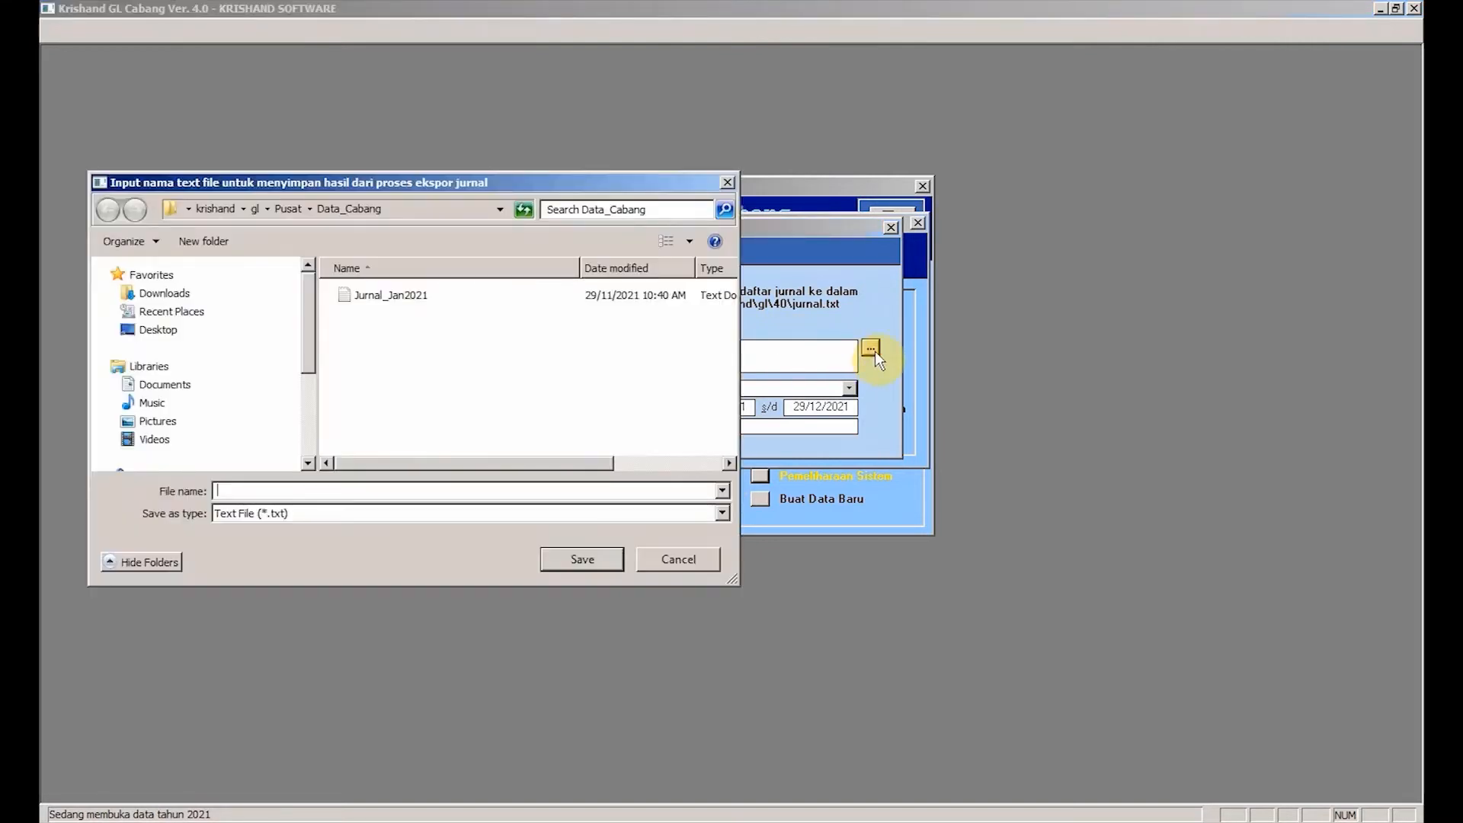
{"action": "left_click_drag", "start_coordinate": [313, 336], "coordinate": [309, 419]}
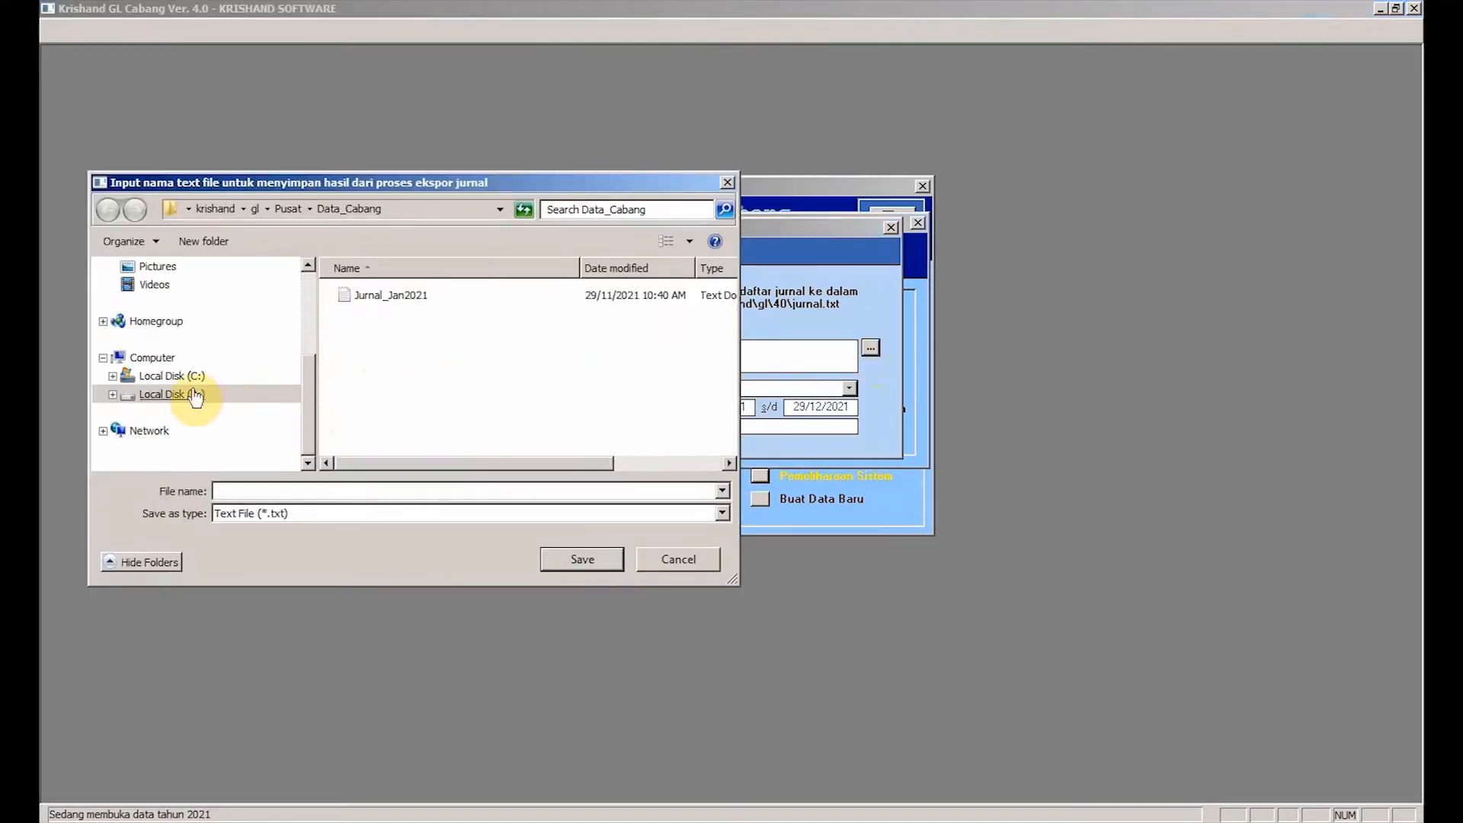
{"action": "left_click", "coordinate": [182, 394]}
{"action": "double_click", "coordinate": [364, 379]}
{"action": "double_click", "coordinate": [368, 317]}
{"action": "double_click", "coordinate": [664, 339]}
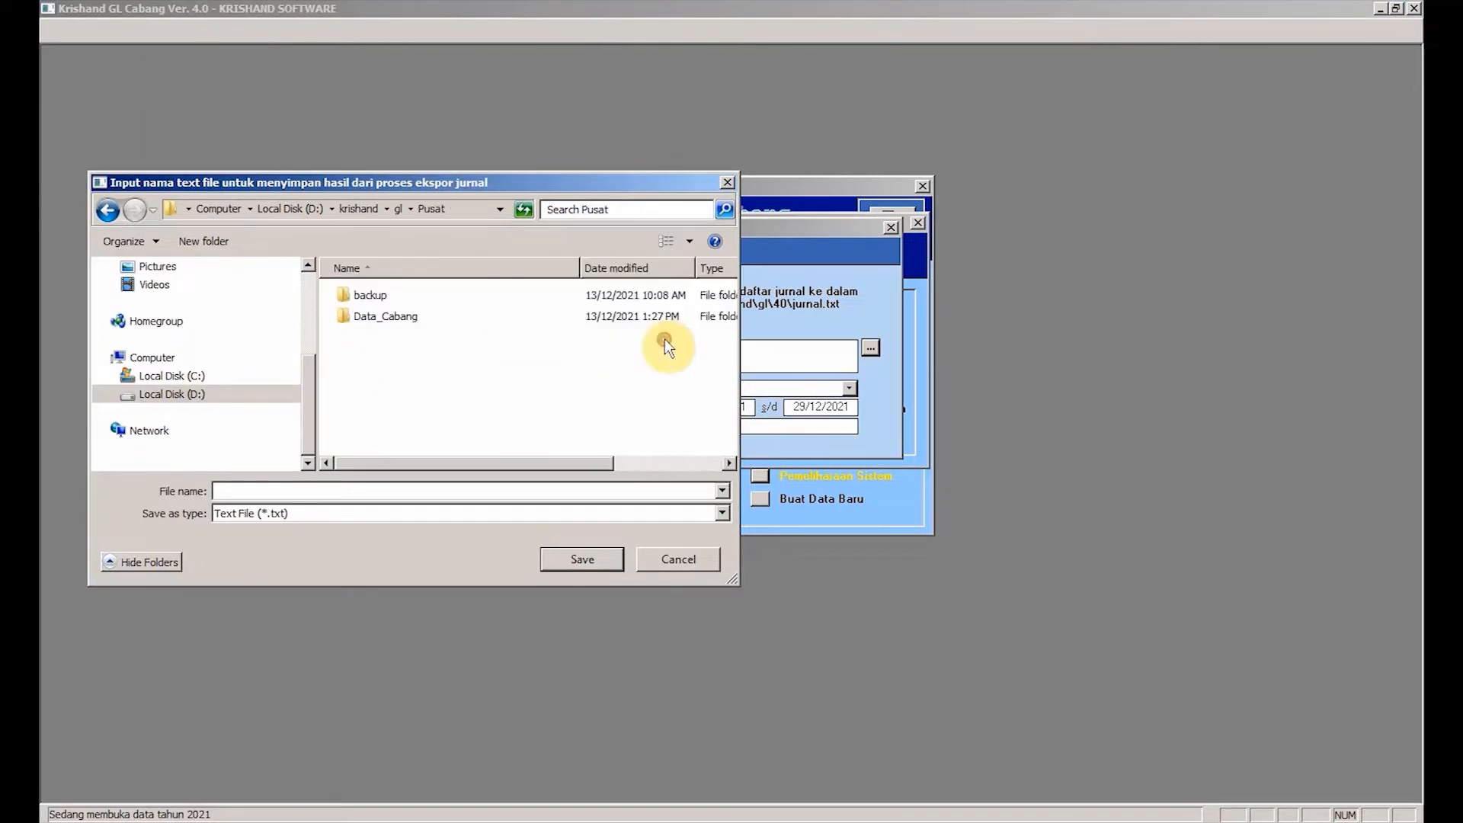
{"action": "double_click", "coordinate": [388, 317]}
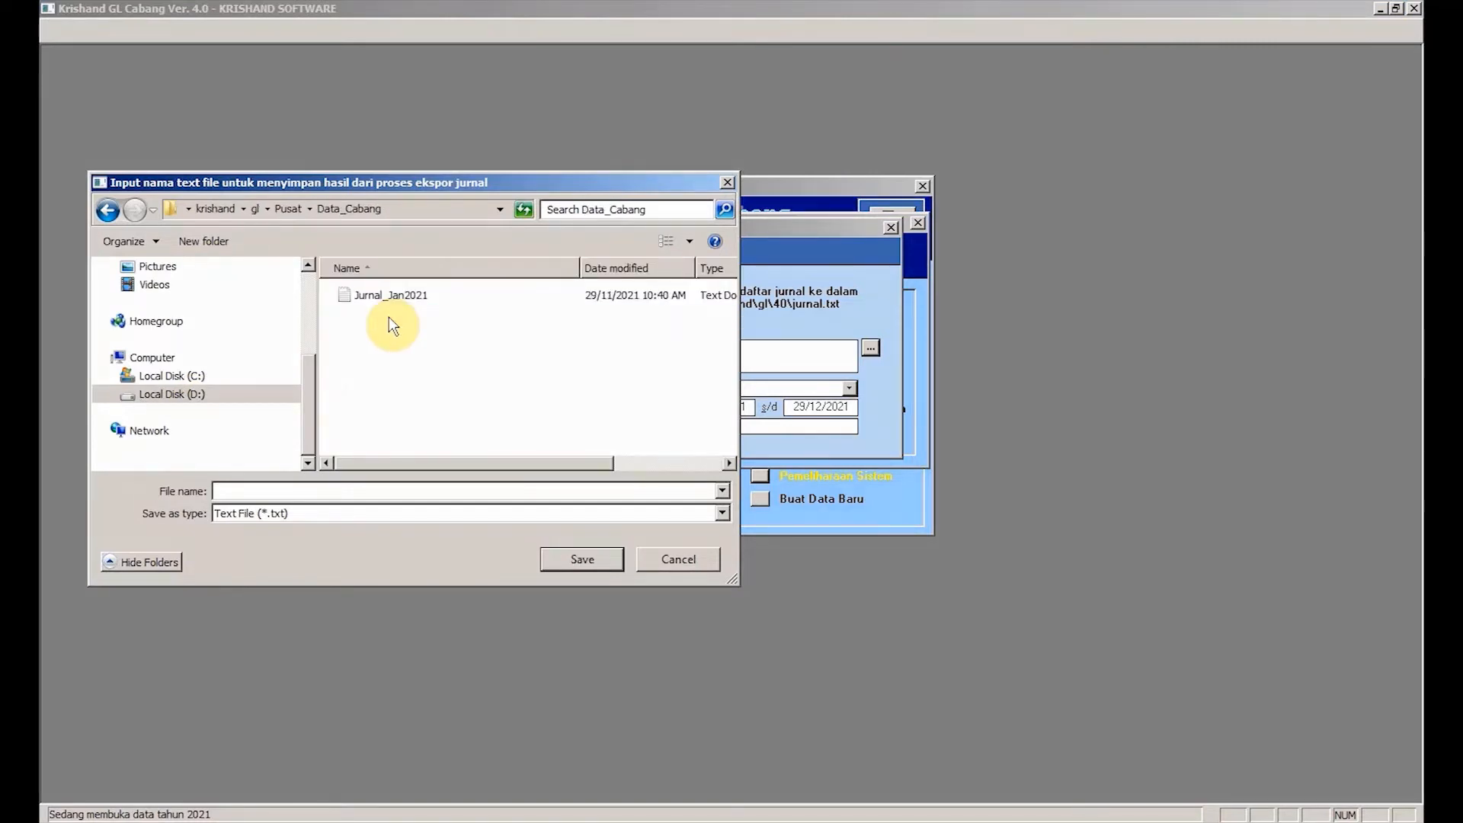
{"action": "left_click", "coordinate": [400, 491]}
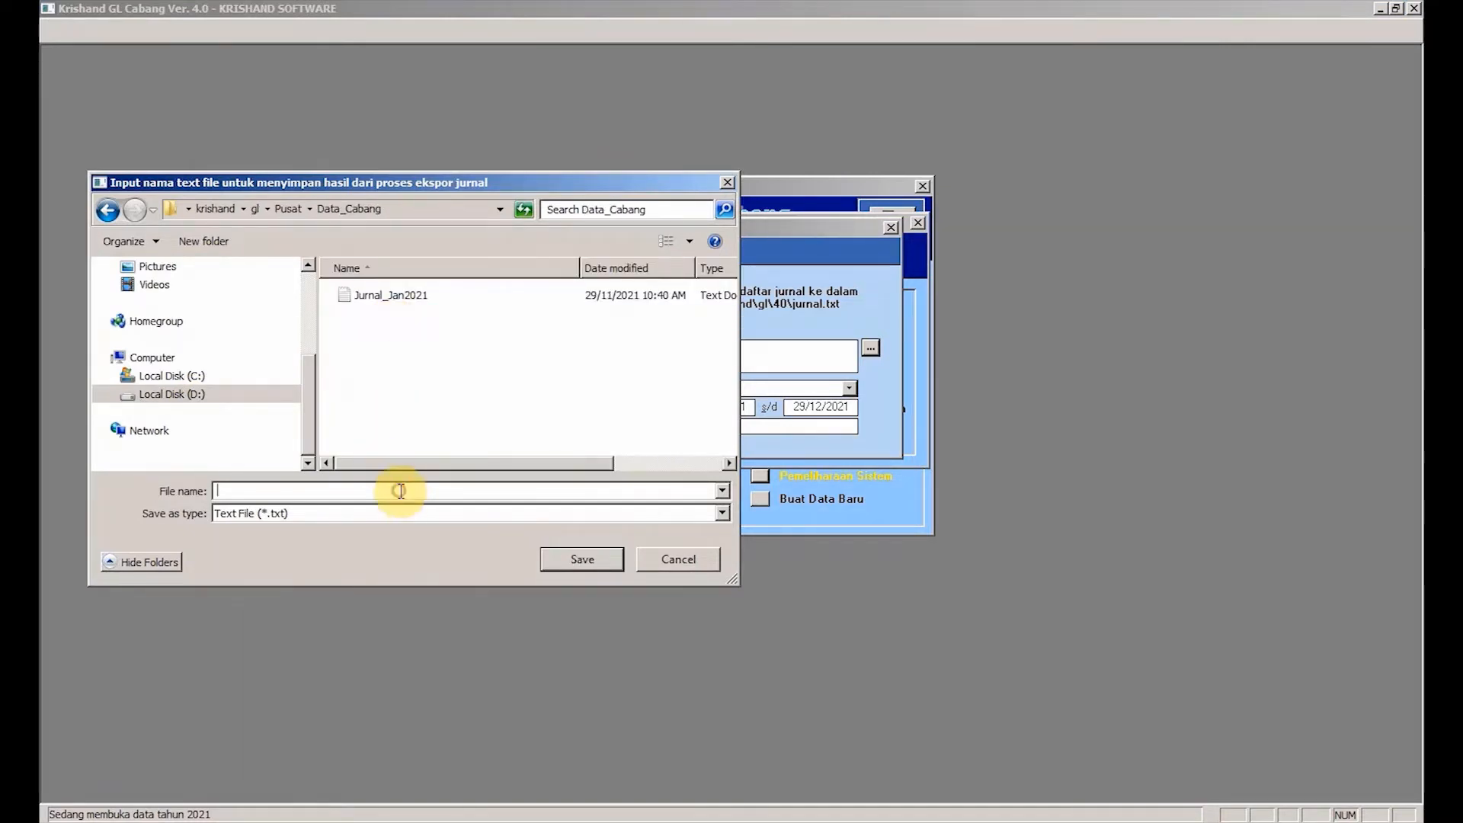
{"action": "type", "text": "Jurnal_Feb2021"}
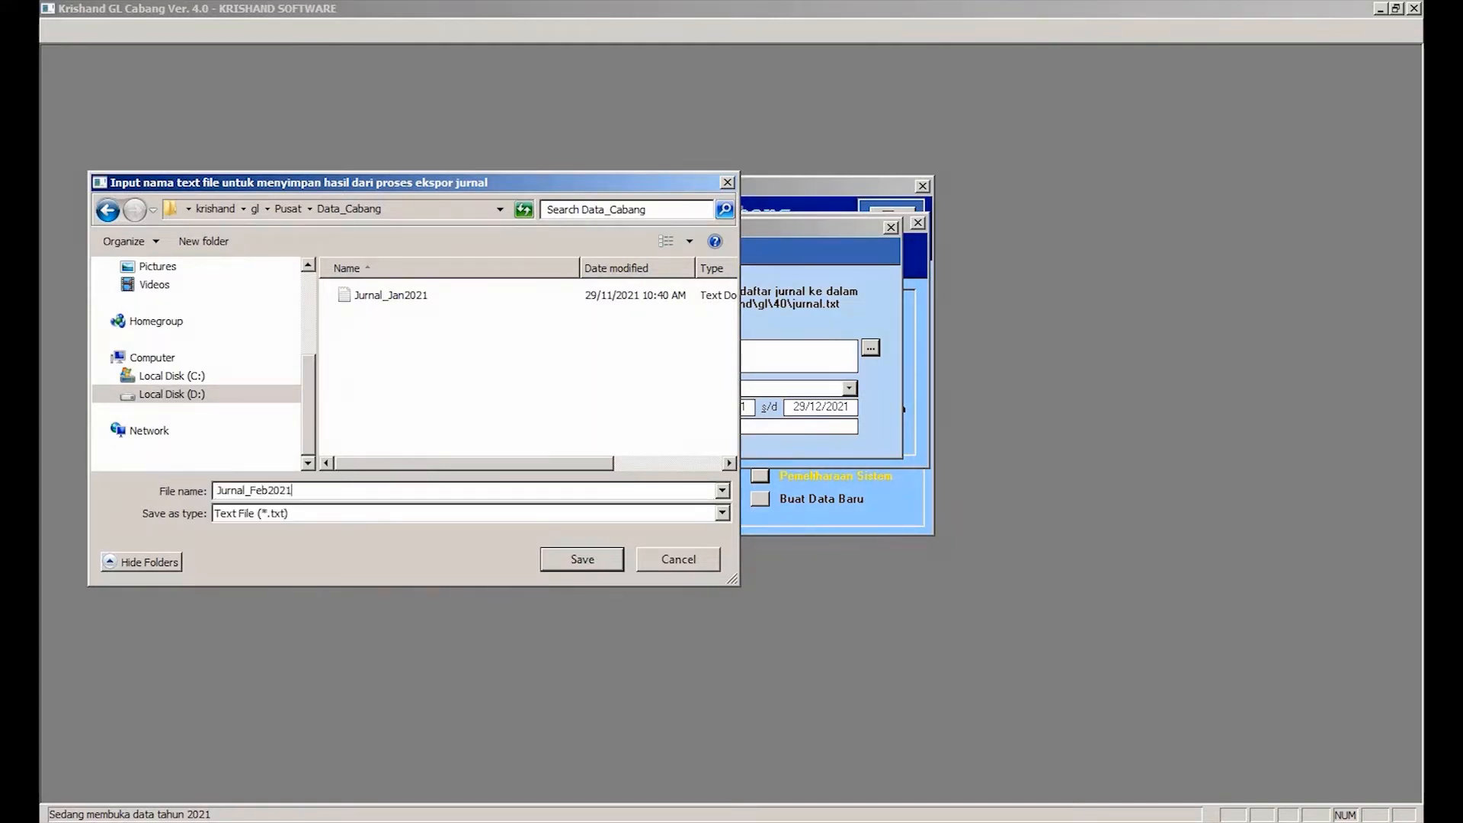
{"action": "left_click", "coordinate": [573, 556]}
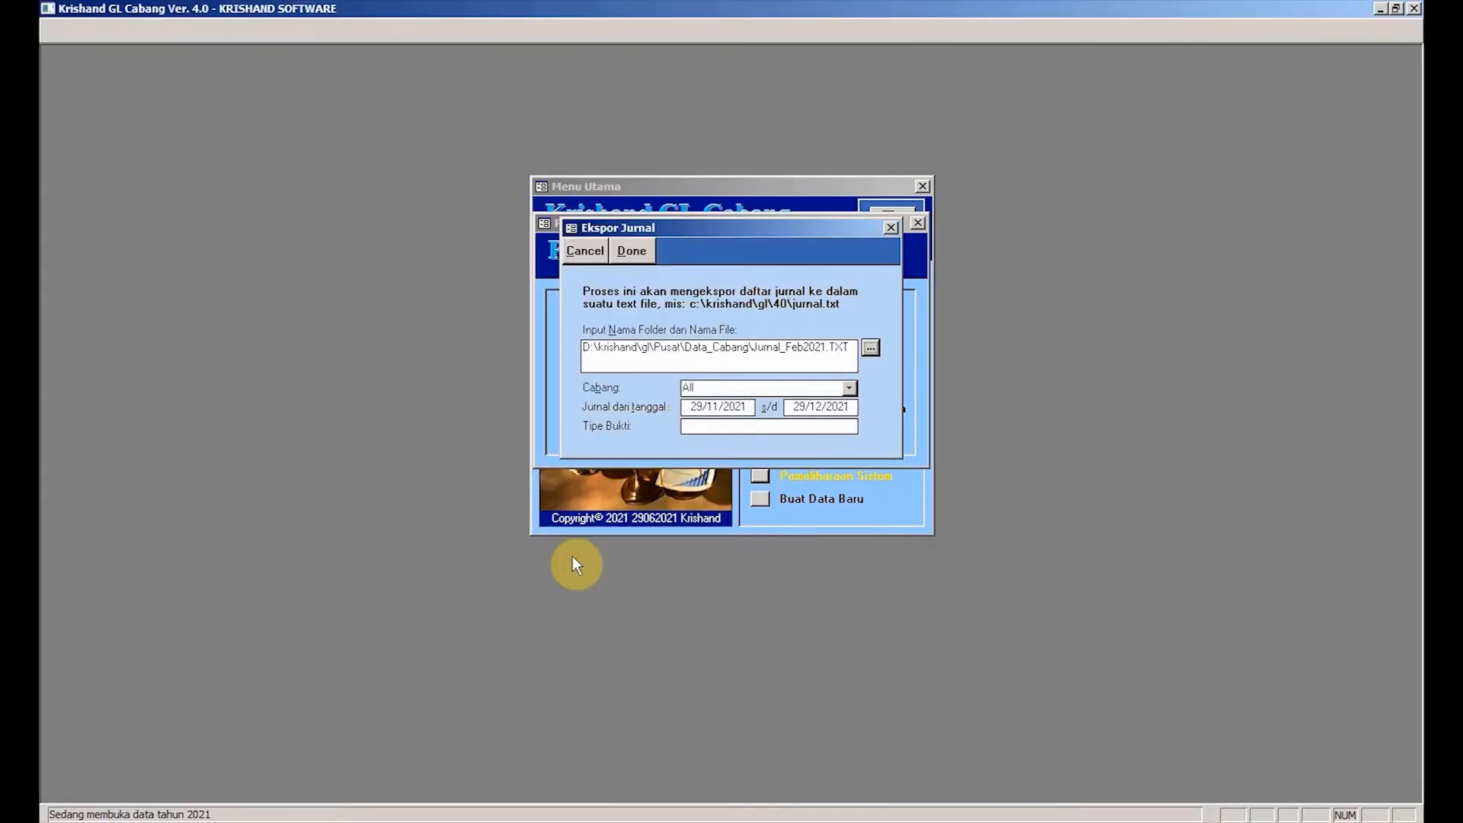
Limit the journal export to the Bandung branch and the date range 01/02/2021 to 28/02/2021
{"action": "left_click", "coordinate": [848, 388]}
{"action": "left_click", "coordinate": [805, 420]}
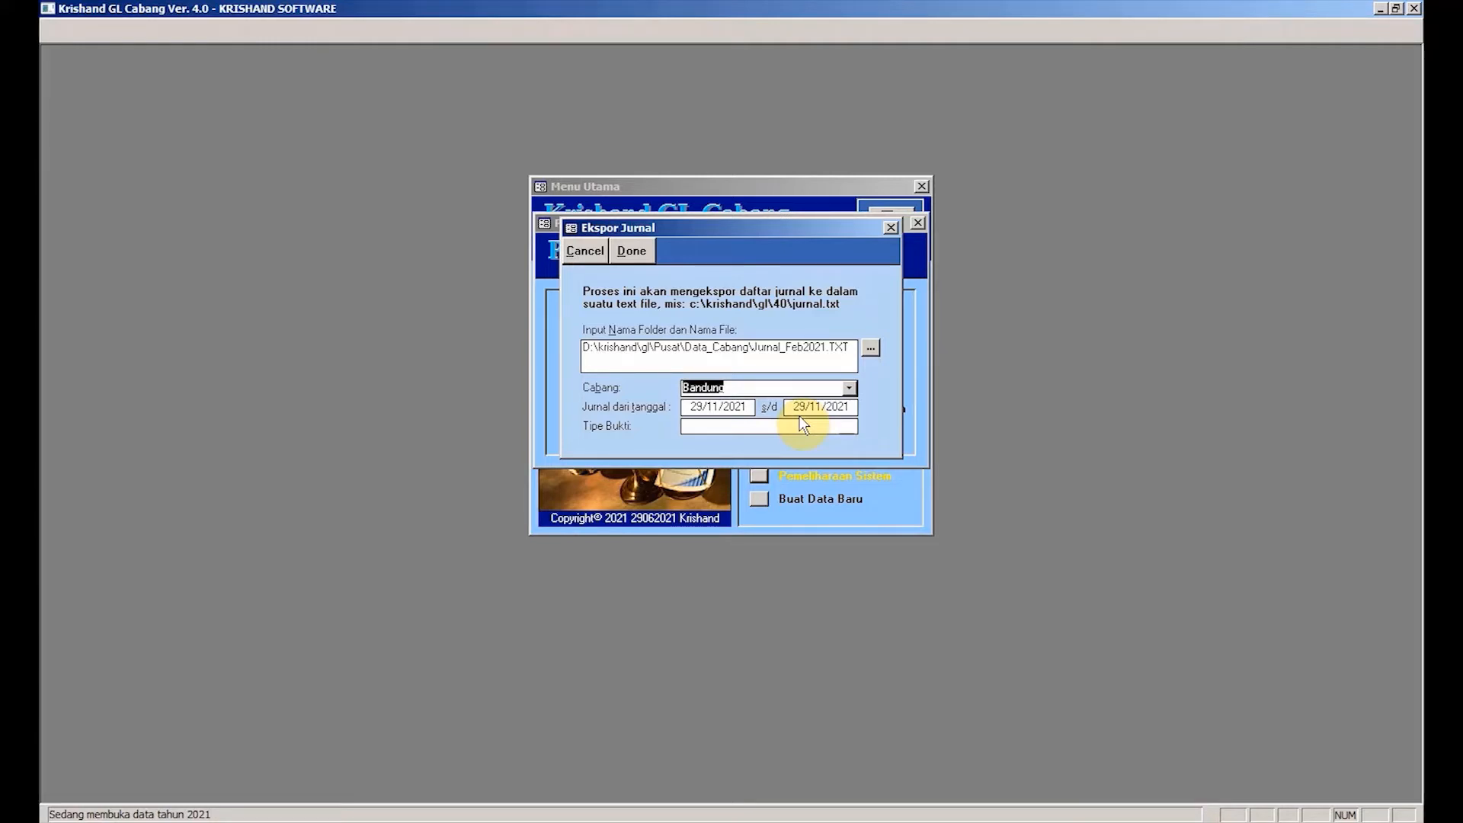
{"action": "key", "text": "Tab"}
{"action": "type", "text": "01/02/20"}
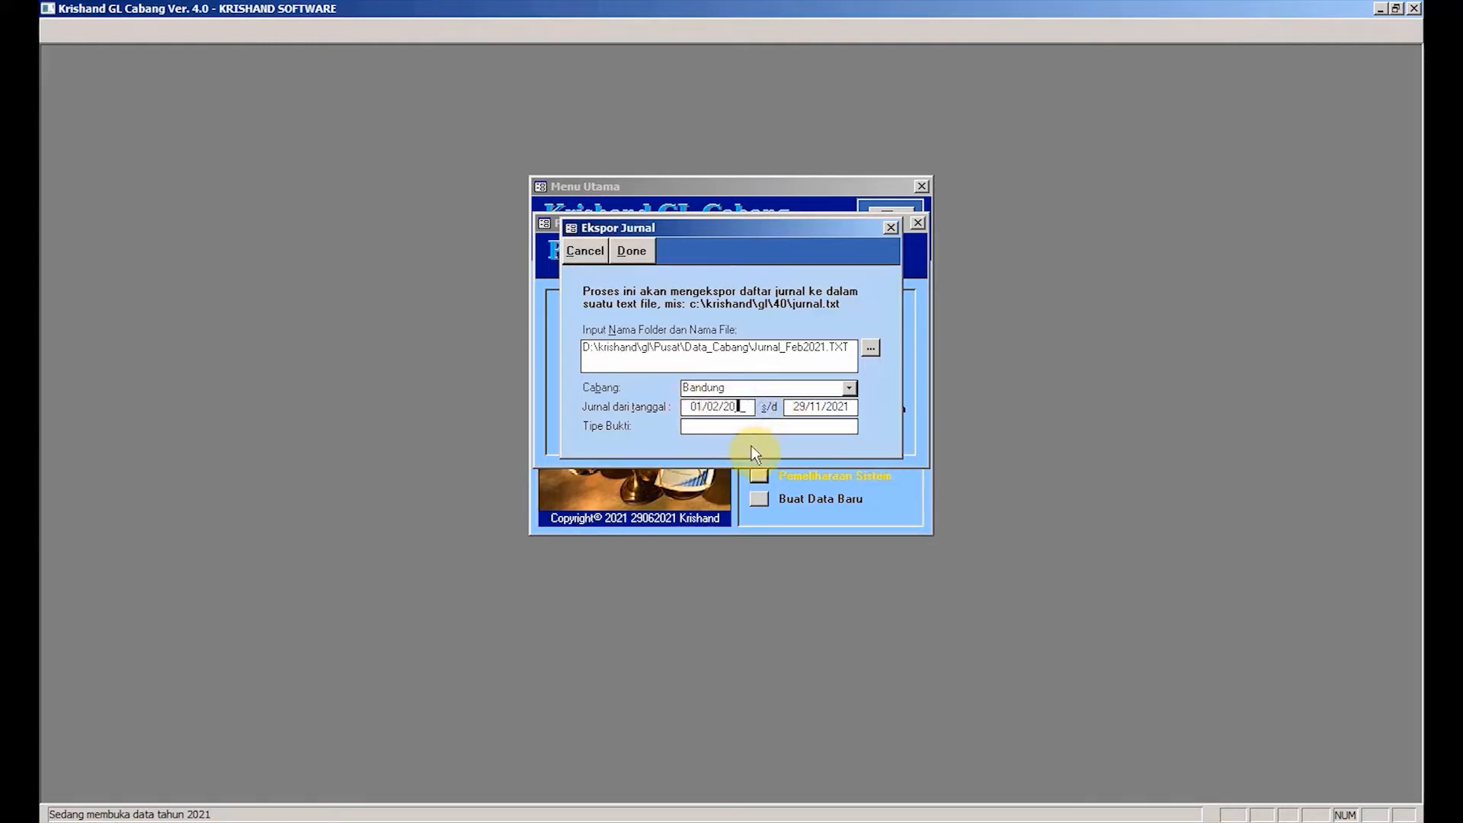
{"action": "key", "text": "Tab"}
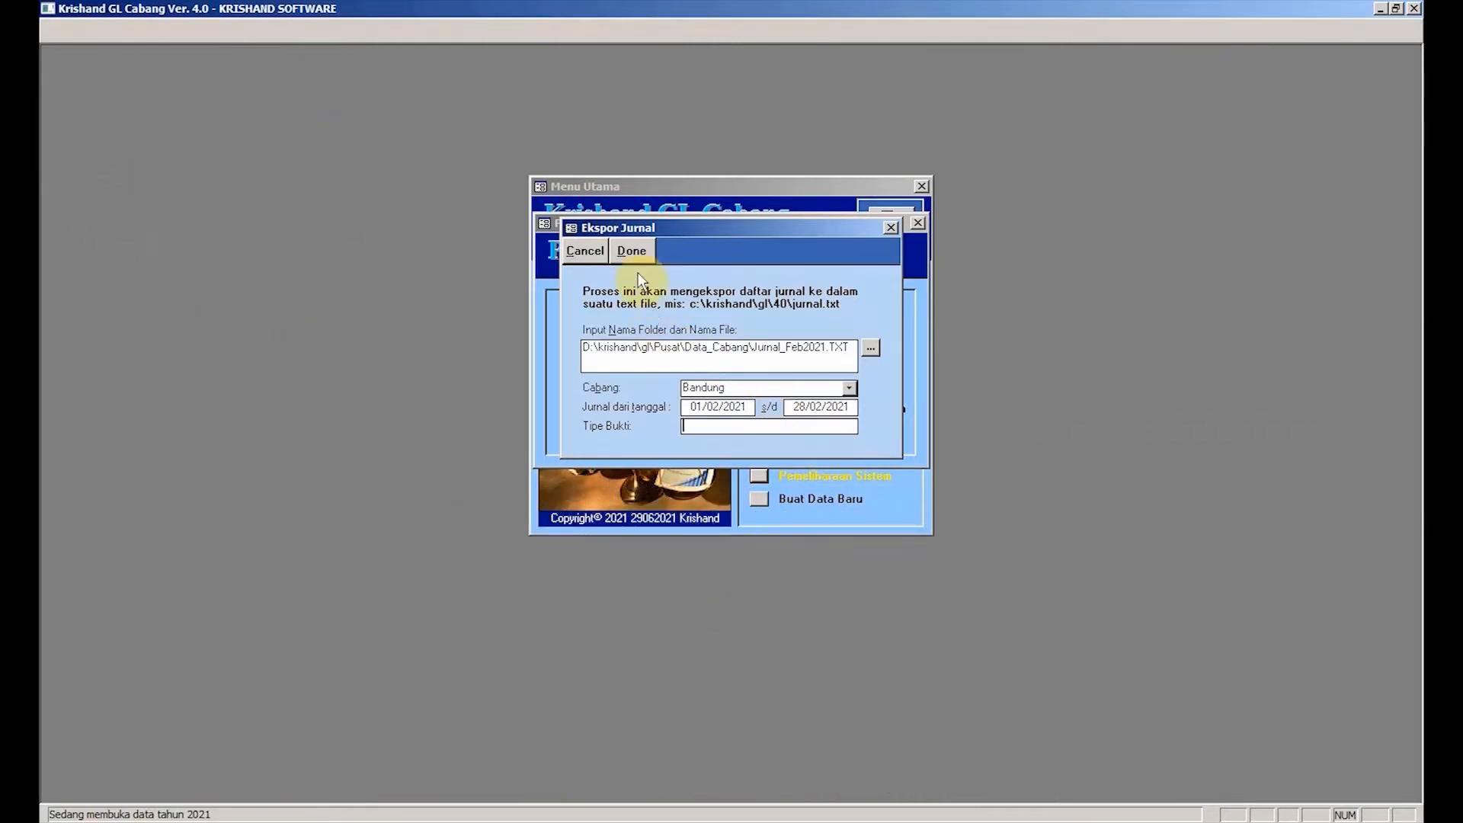
Run the journal export and accept its confirmations through completion
{"action": "left_click", "coordinate": [631, 256]}
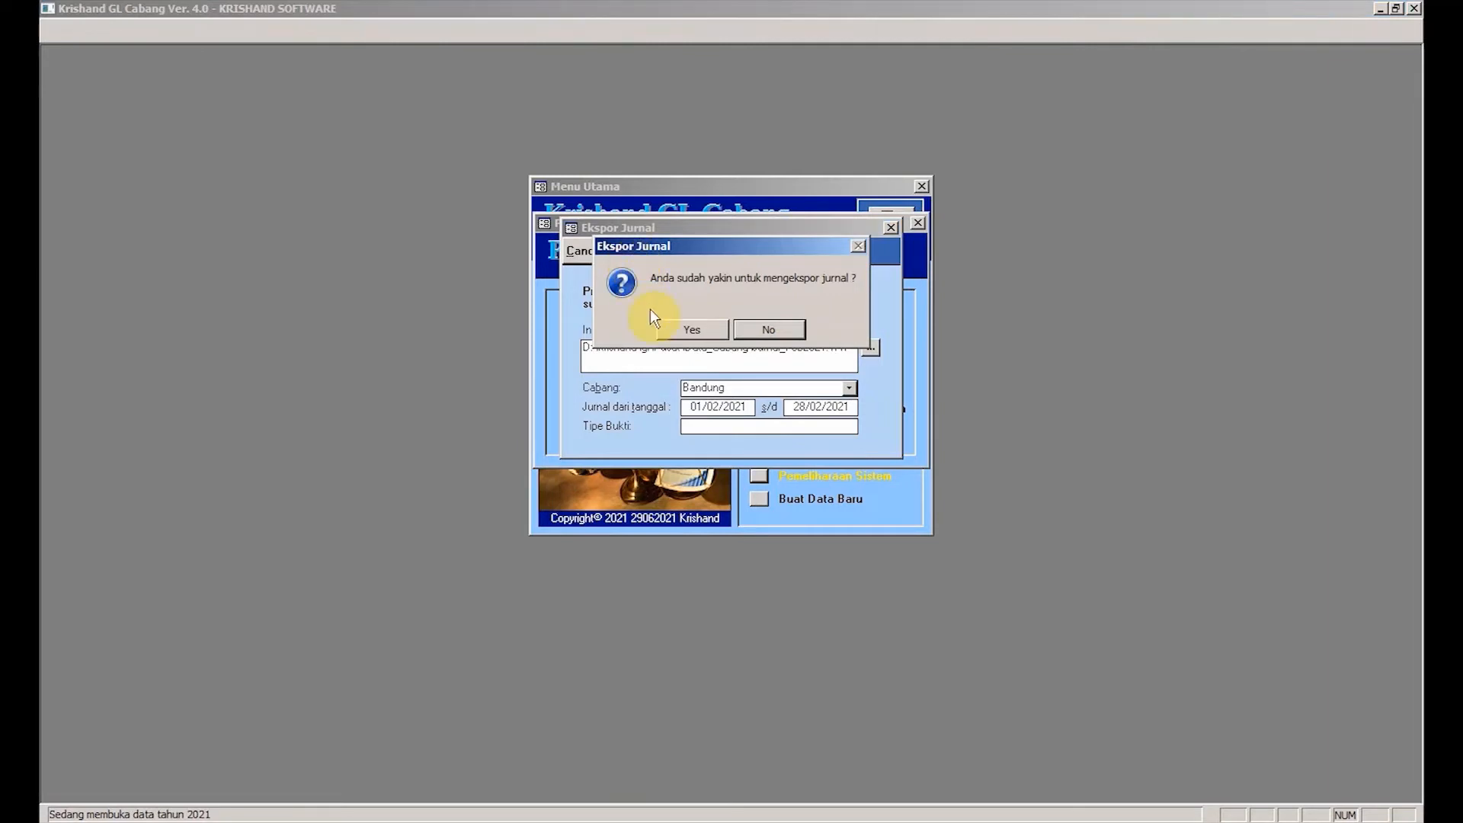
{"action": "left_click", "coordinate": [689, 333]}
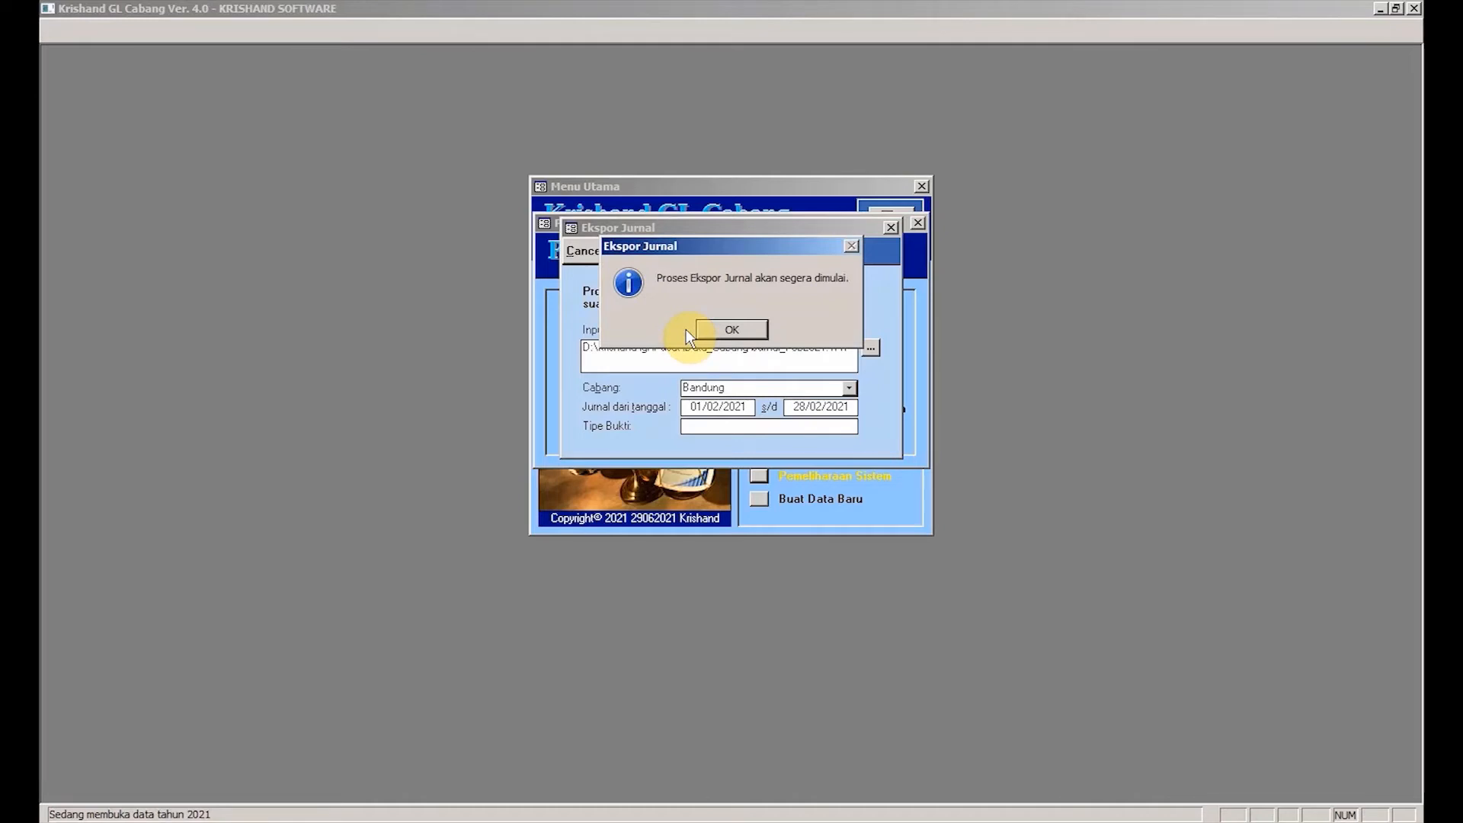
{"action": "left_click", "coordinate": [722, 333]}
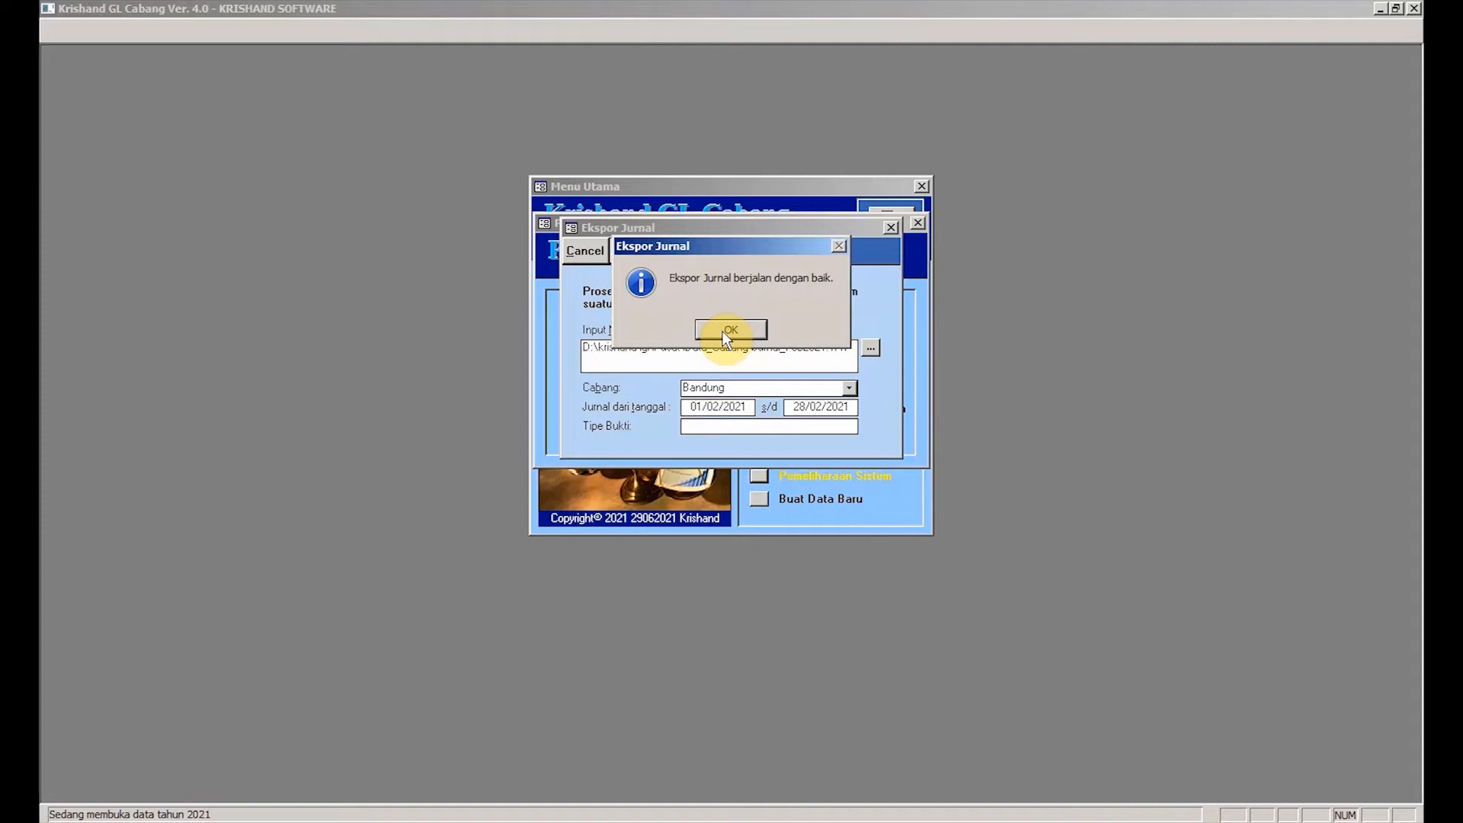
{"action": "left_click", "coordinate": [723, 331]}
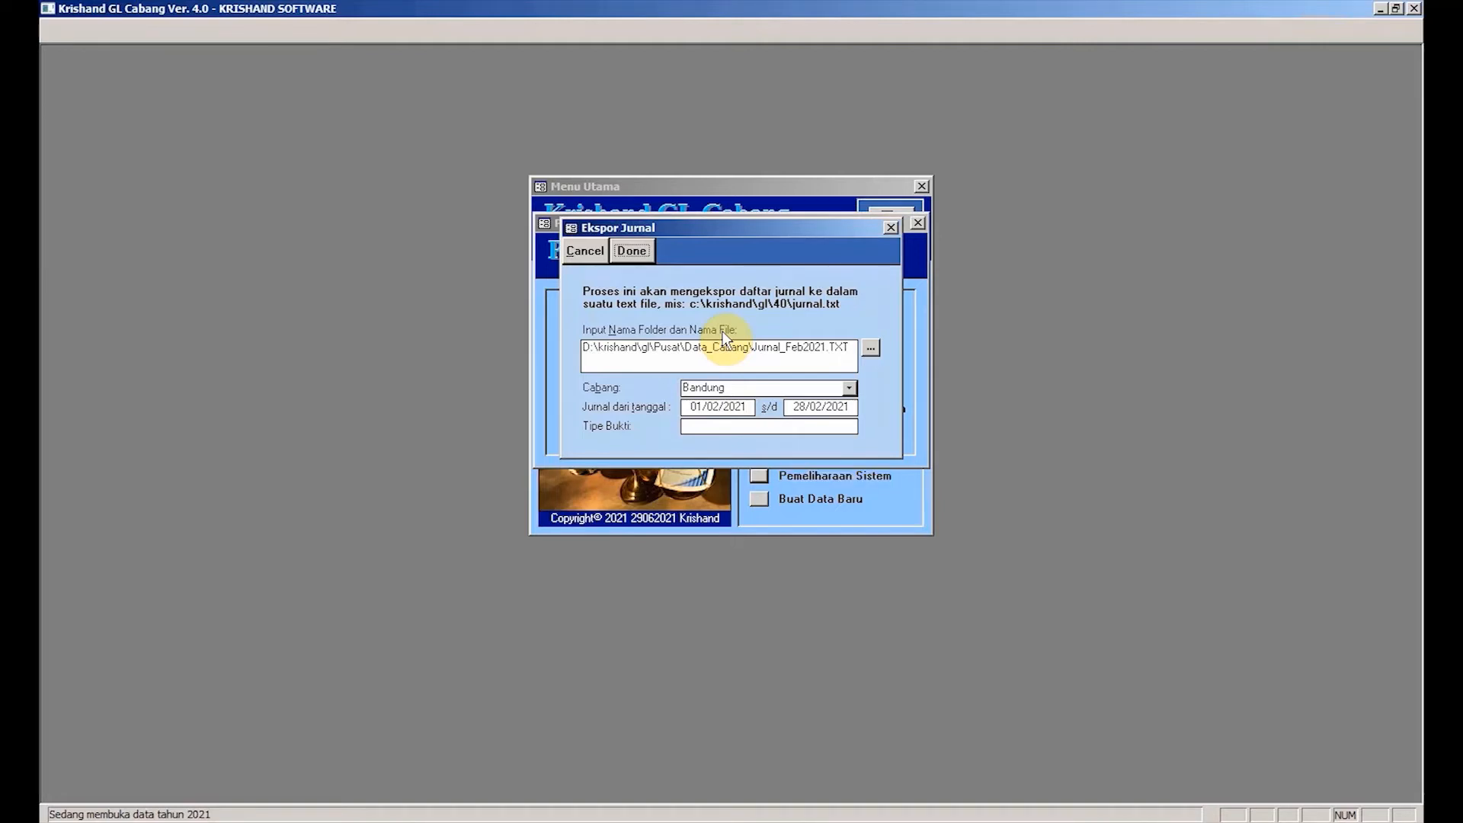
In Windows Explorer, locate the exported Jurnal_Feb2021 file in D:\krishand\gl\Pusat\Data_Cabang
{"action": "left_click", "coordinate": [434, 806]}
{"action": "left_click", "coordinate": [743, 440]}
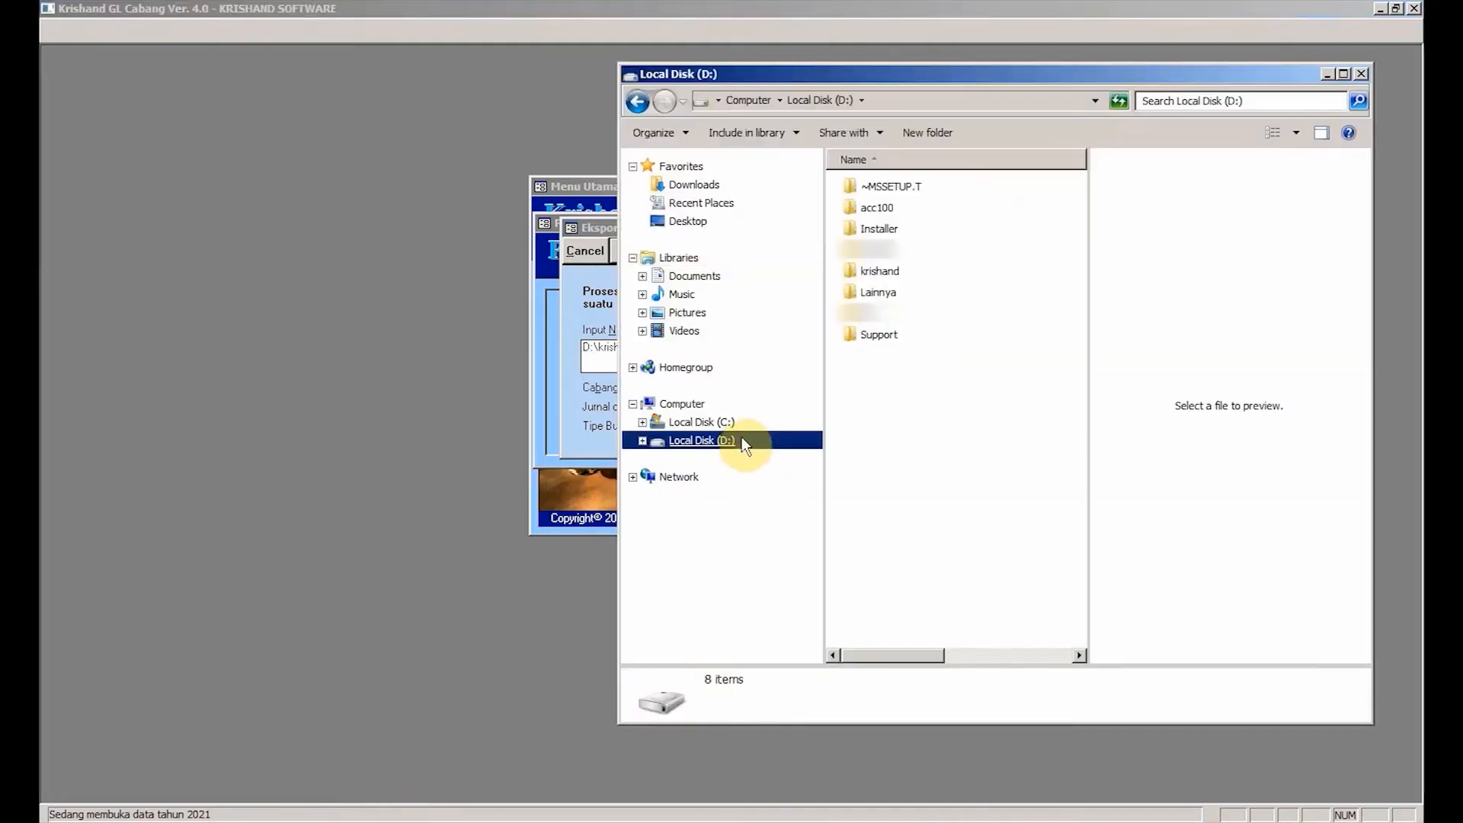
{"action": "double_click", "coordinate": [865, 274]}
{"action": "double_click", "coordinate": [865, 208]}
{"action": "double_click", "coordinate": [885, 313]}
{"action": "double_click", "coordinate": [892, 206]}
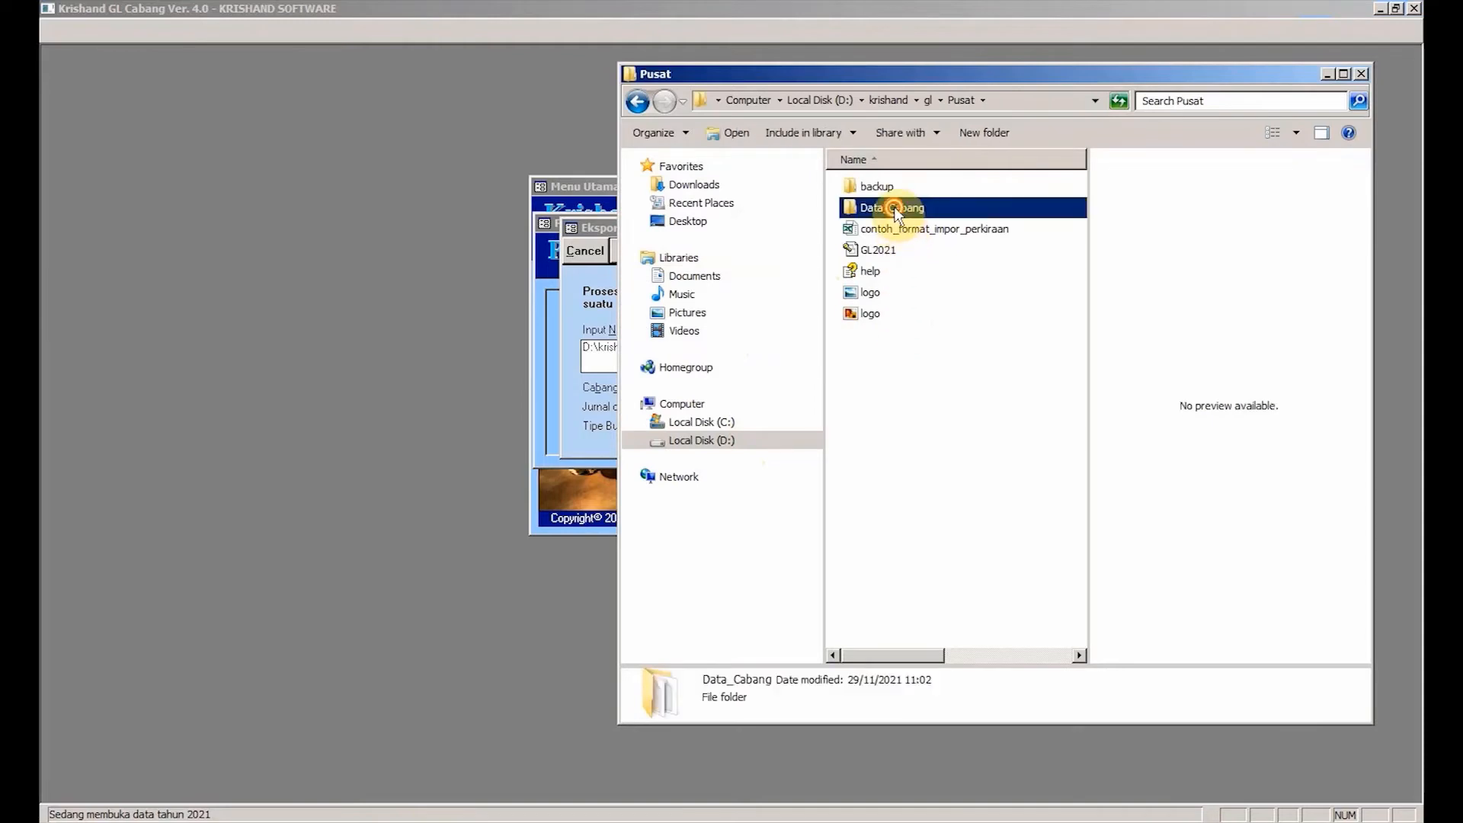
{"action": "left_click", "coordinate": [899, 187]}
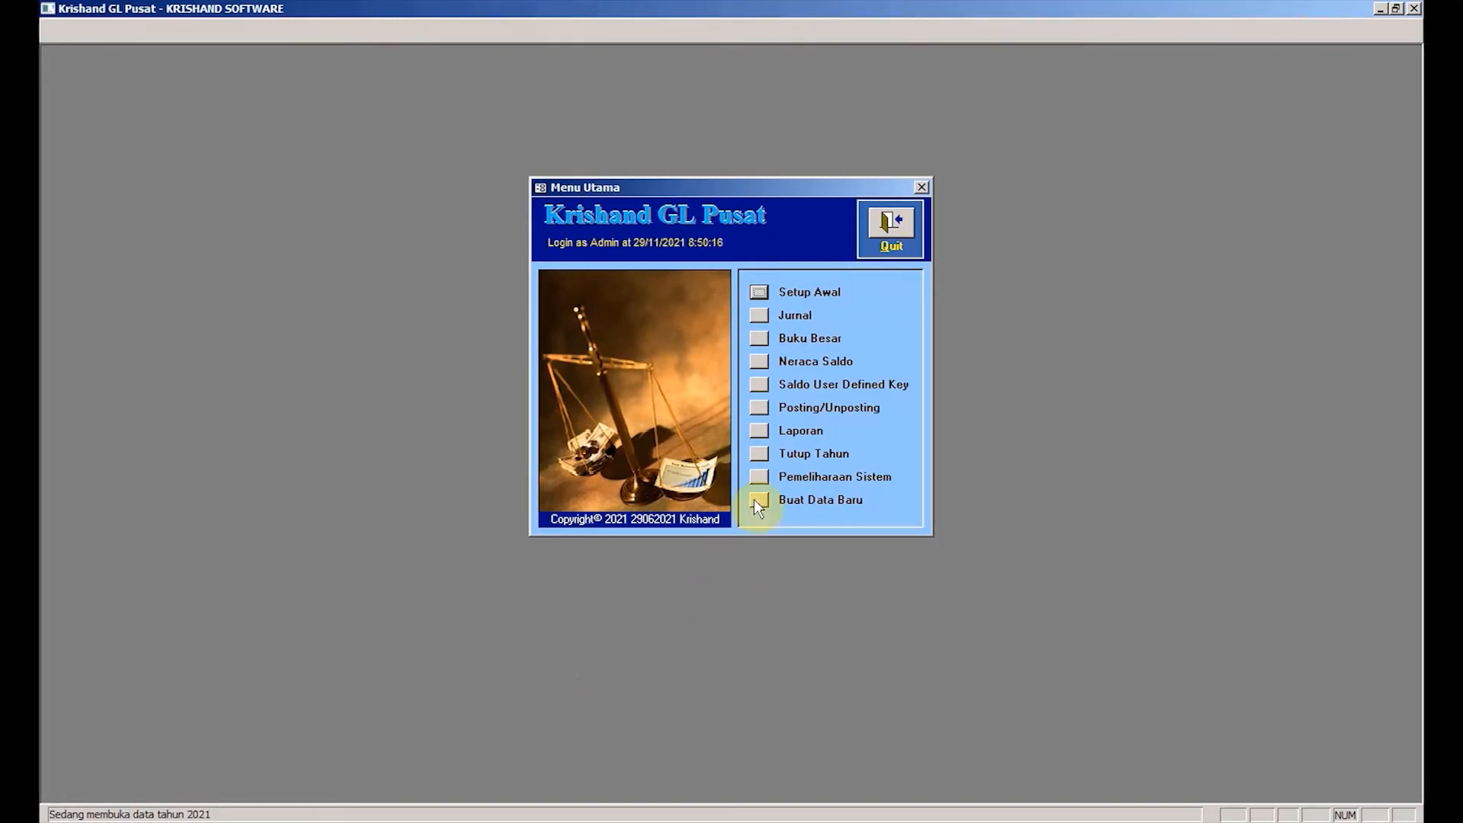
Start a journal import in Krishand GL Pusat with Jurnal_Feb2021 from D:\krishand\gl\Pusat\Data_Cabang as the source file
{"action": "left_click", "coordinate": [762, 478]}
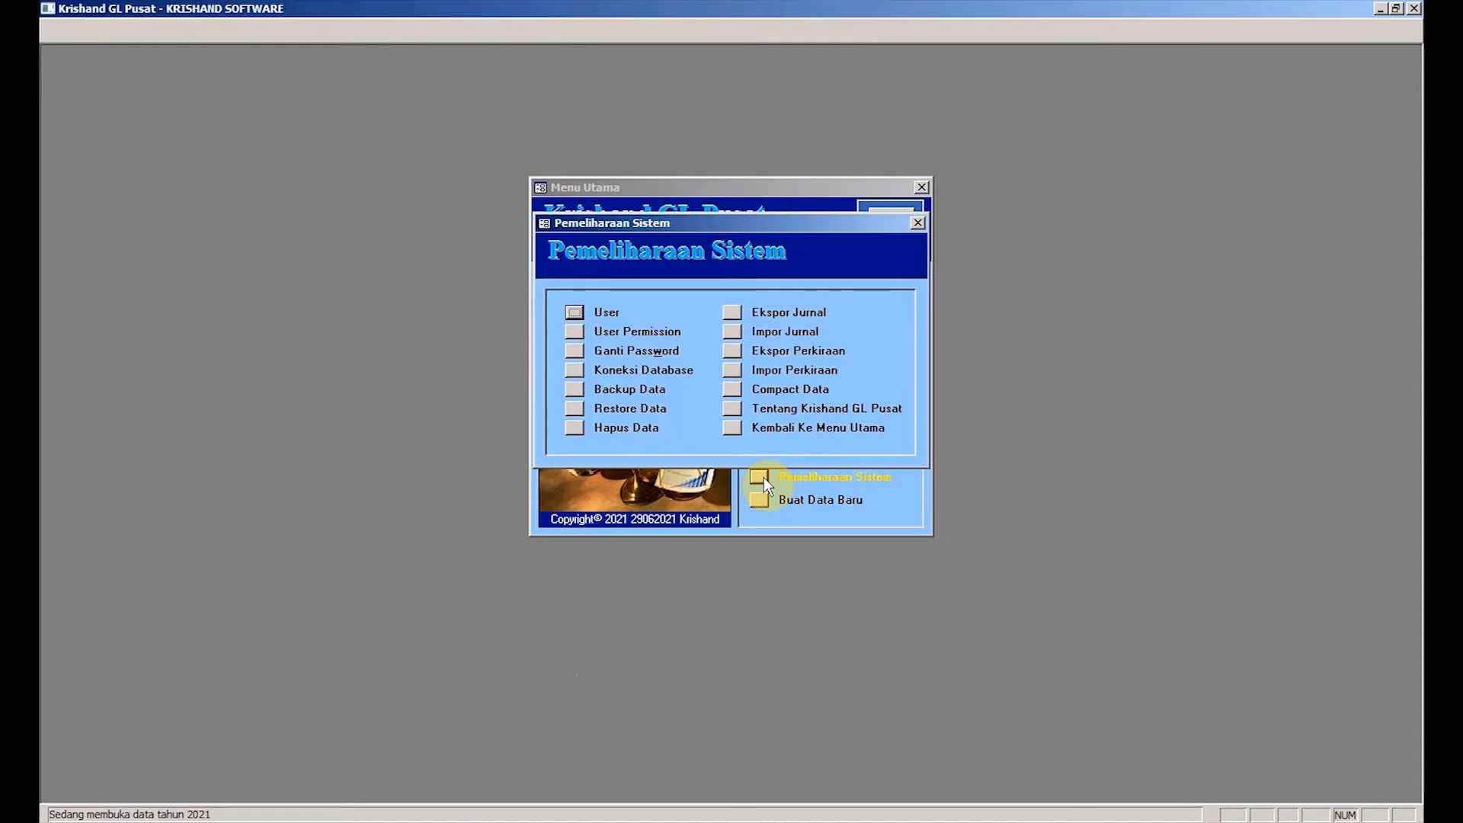
{"action": "left_click", "coordinate": [732, 332]}
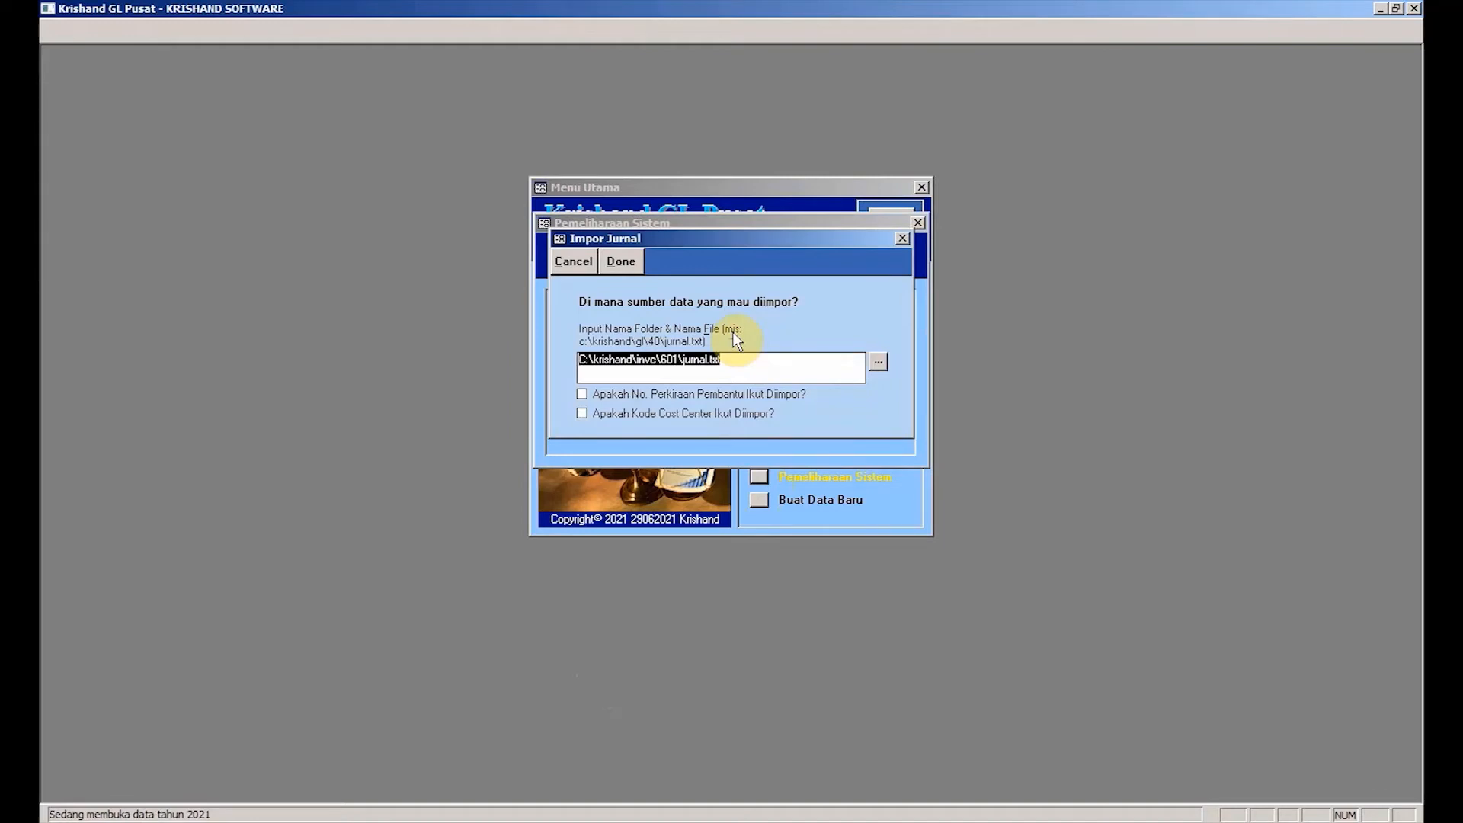
{"action": "left_click", "coordinate": [880, 361]}
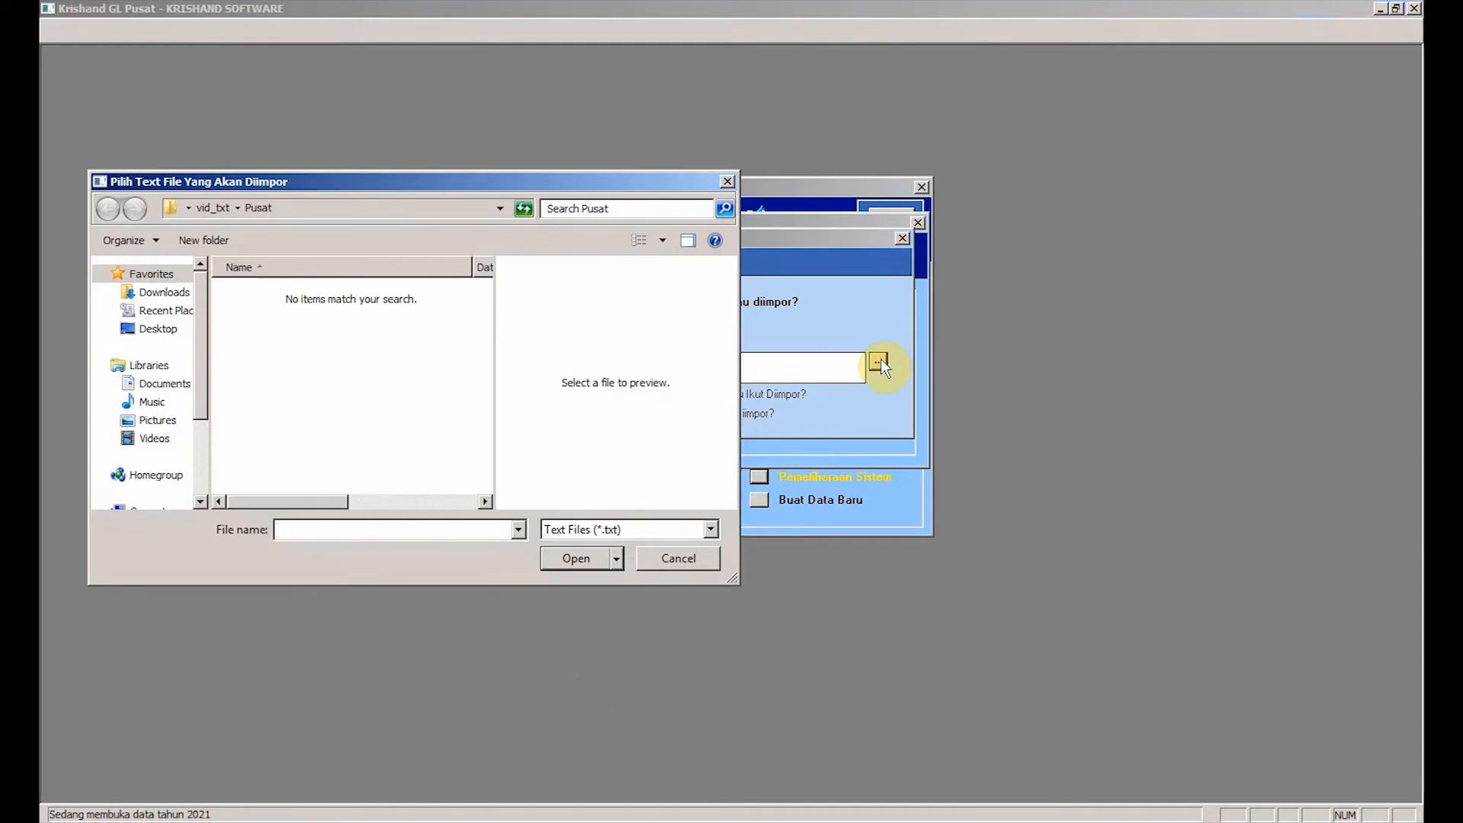
{"action": "left_click", "coordinate": [200, 489]}
{"action": "left_click", "coordinate": [178, 432]}
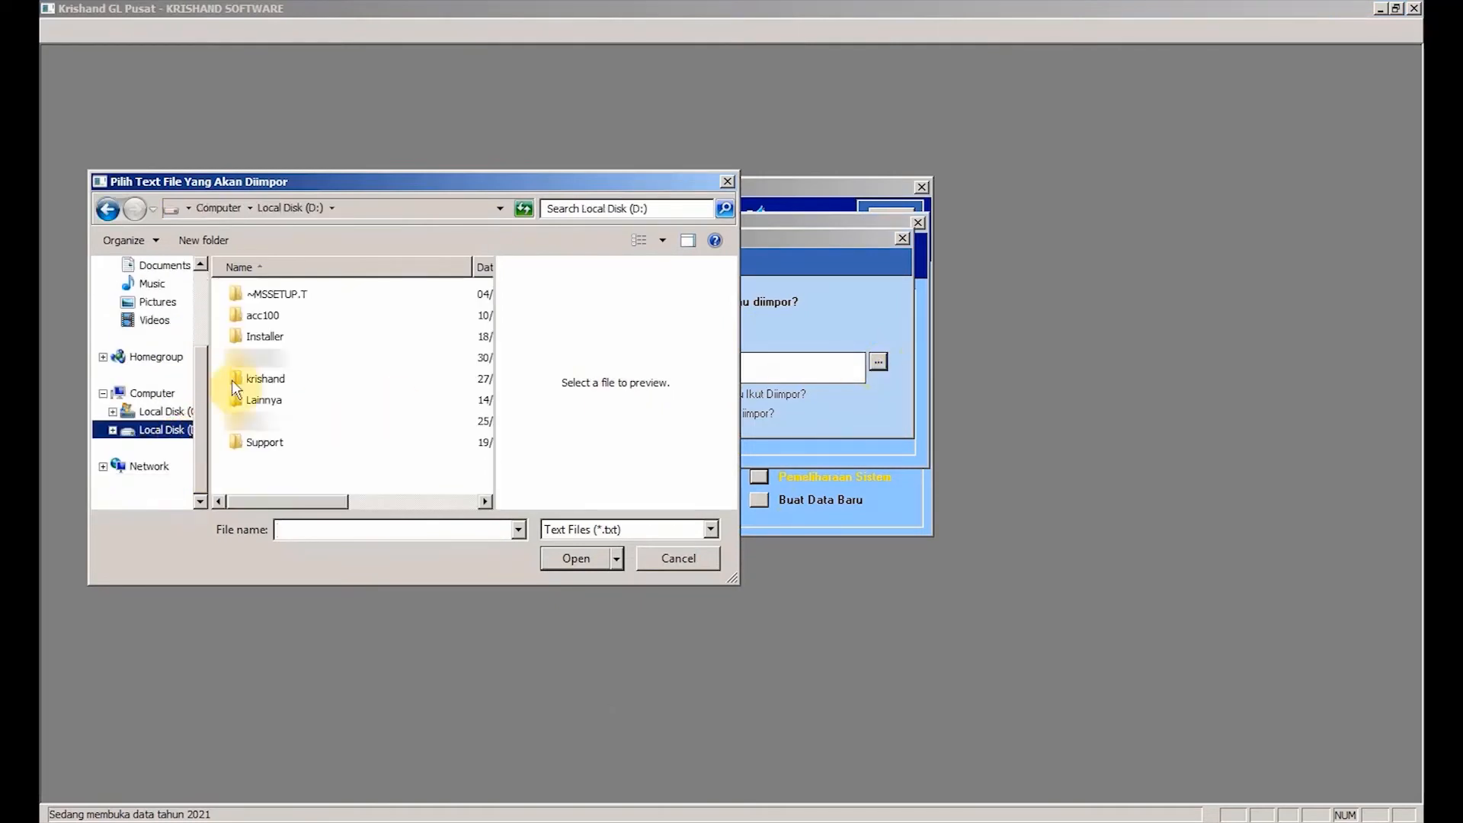
{"action": "double_click", "coordinate": [231, 379]}
{"action": "double_click", "coordinate": [248, 318]}
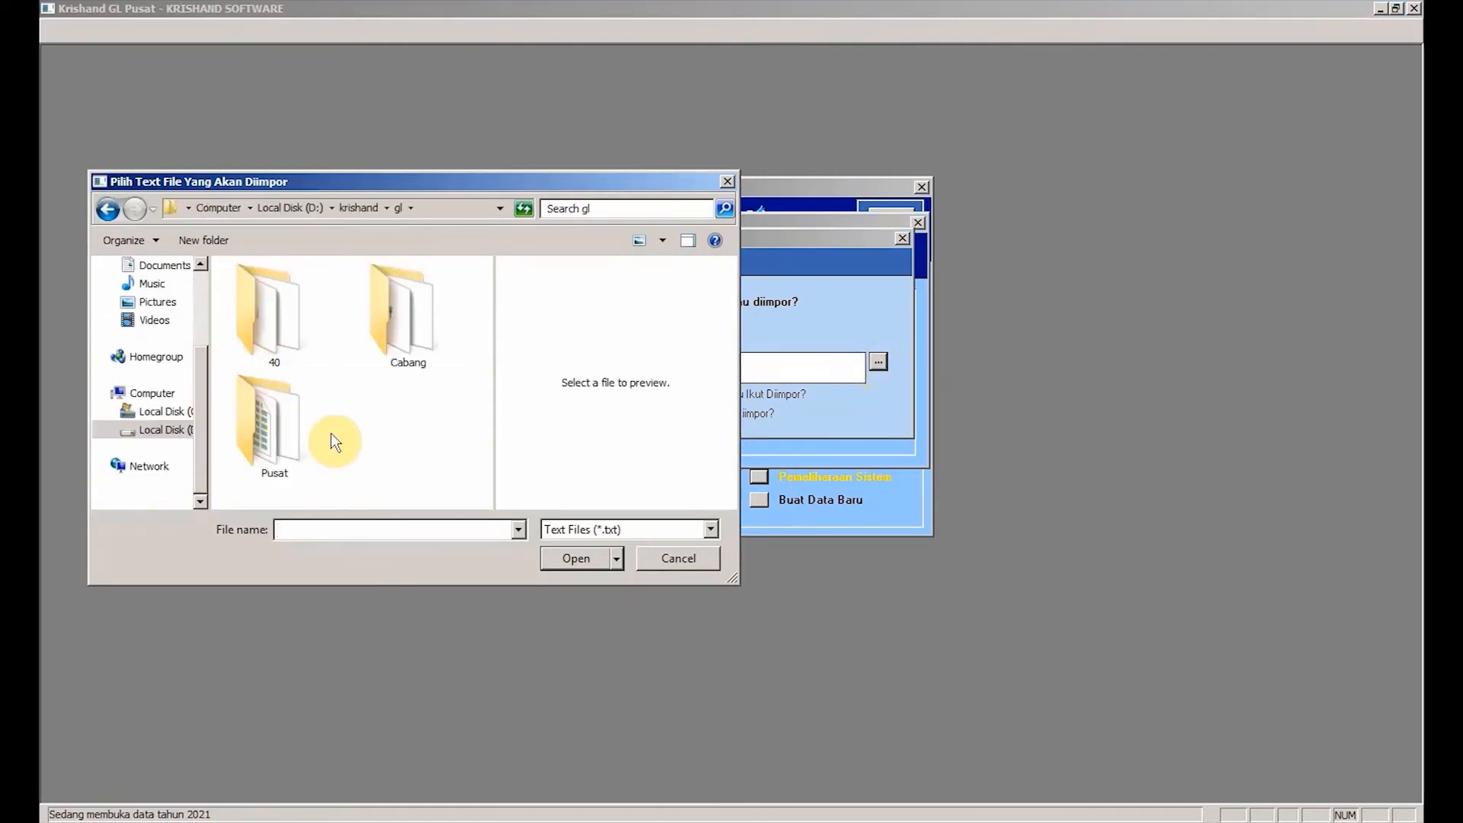
{"action": "double_click", "coordinate": [294, 433]}
{"action": "double_click", "coordinate": [308, 317]}
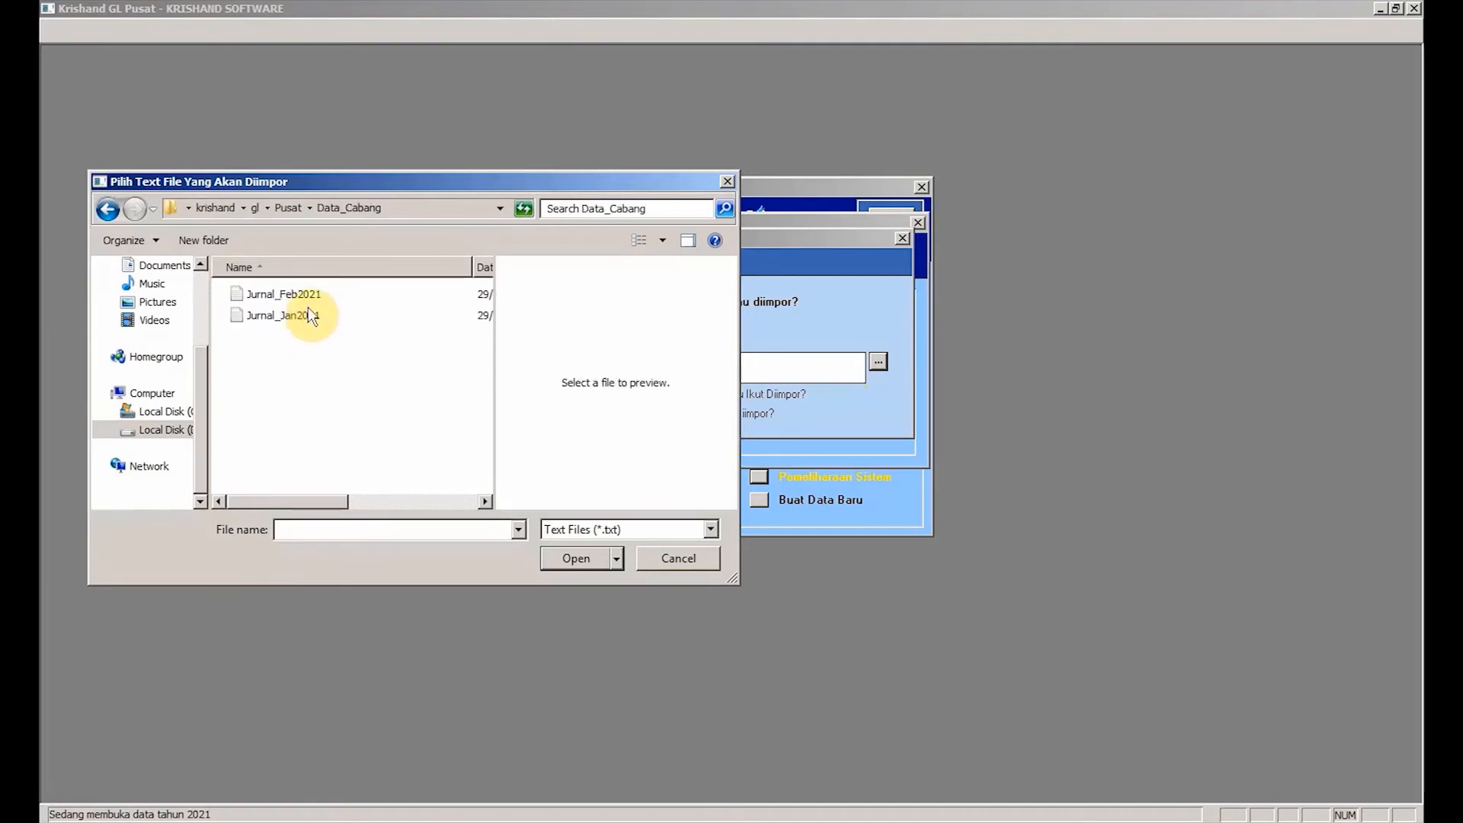
{"action": "left_click", "coordinate": [308, 295]}
{"action": "left_click", "coordinate": [576, 559]}
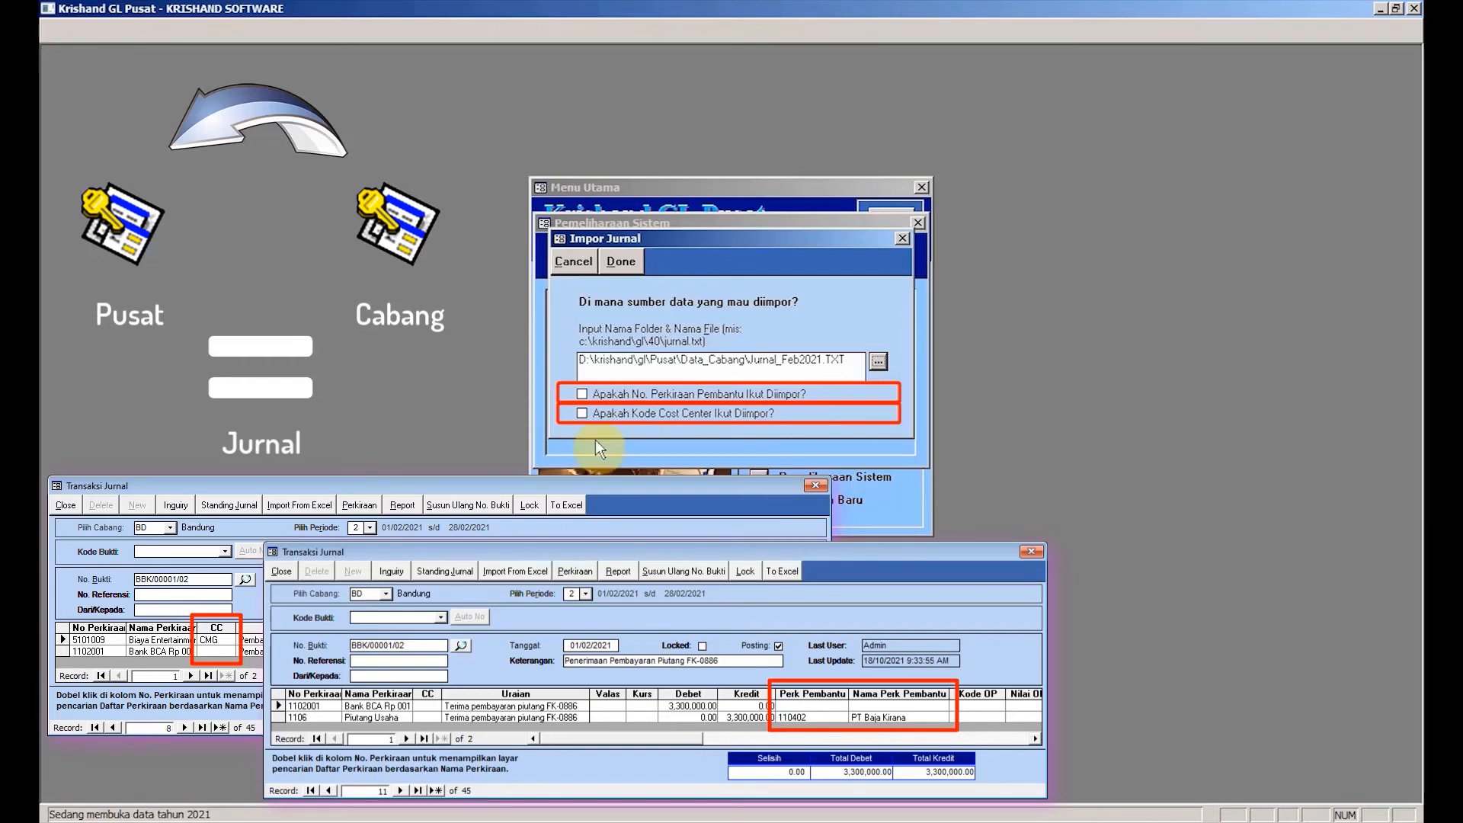
Run the journal import with subsidiary account numbers and cost center codes included, accept its confirmations, and return to the main menu
{"action": "left_click", "coordinate": [582, 394]}
{"action": "left_click", "coordinate": [583, 413]}
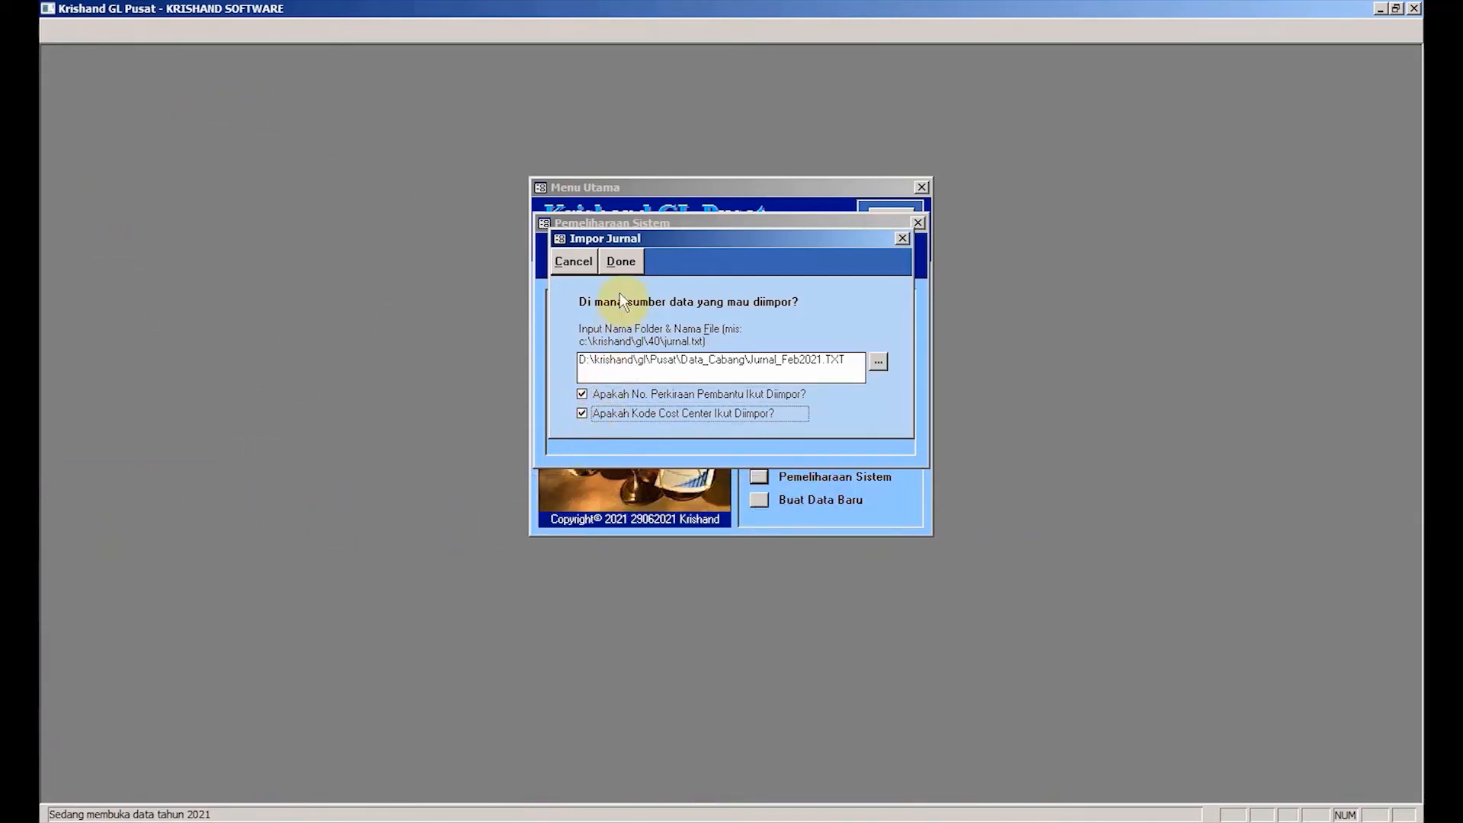
{"action": "left_click", "coordinate": [621, 266]}
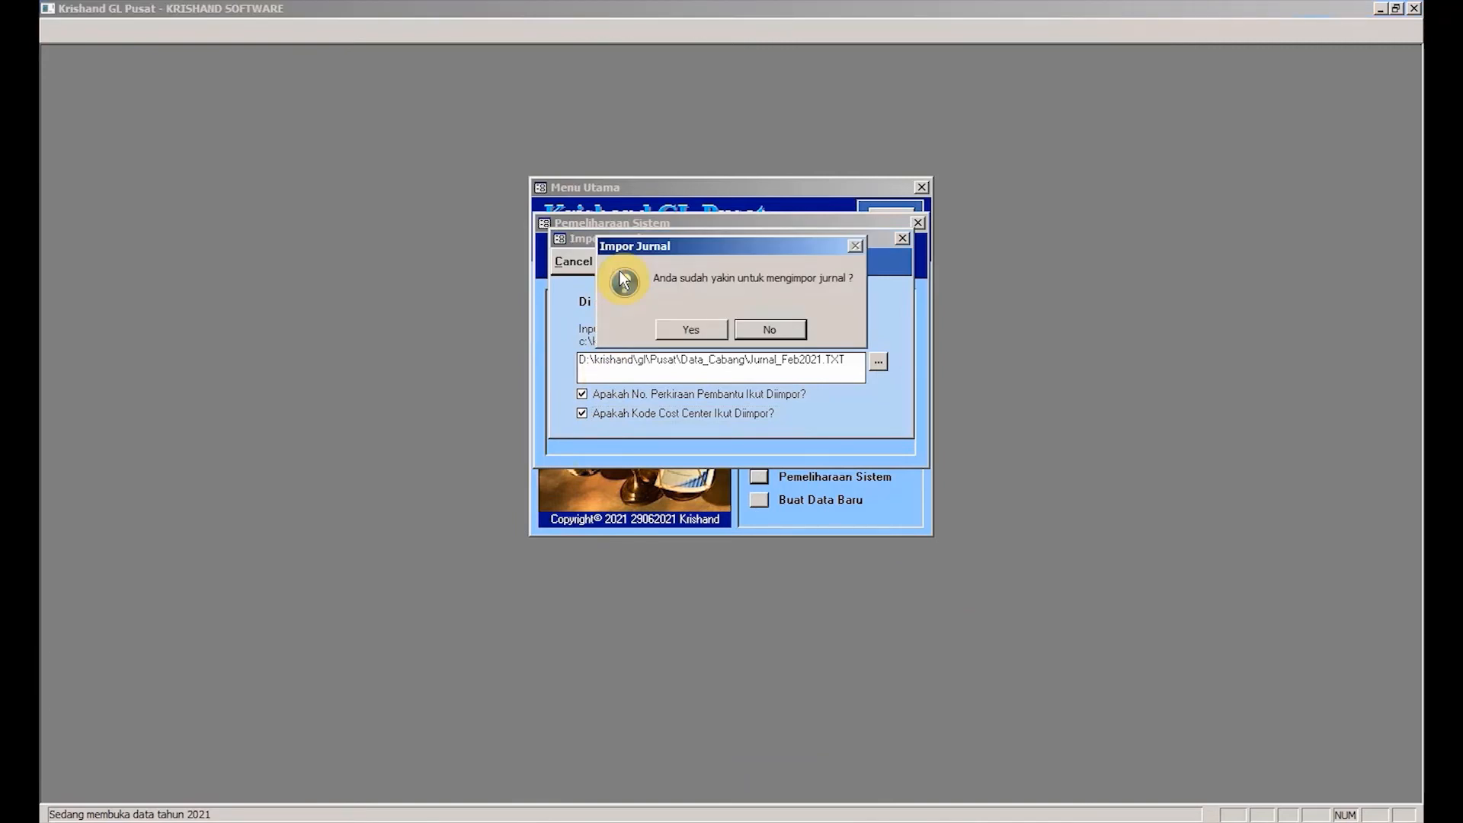
{"action": "left_click", "coordinate": [670, 328]}
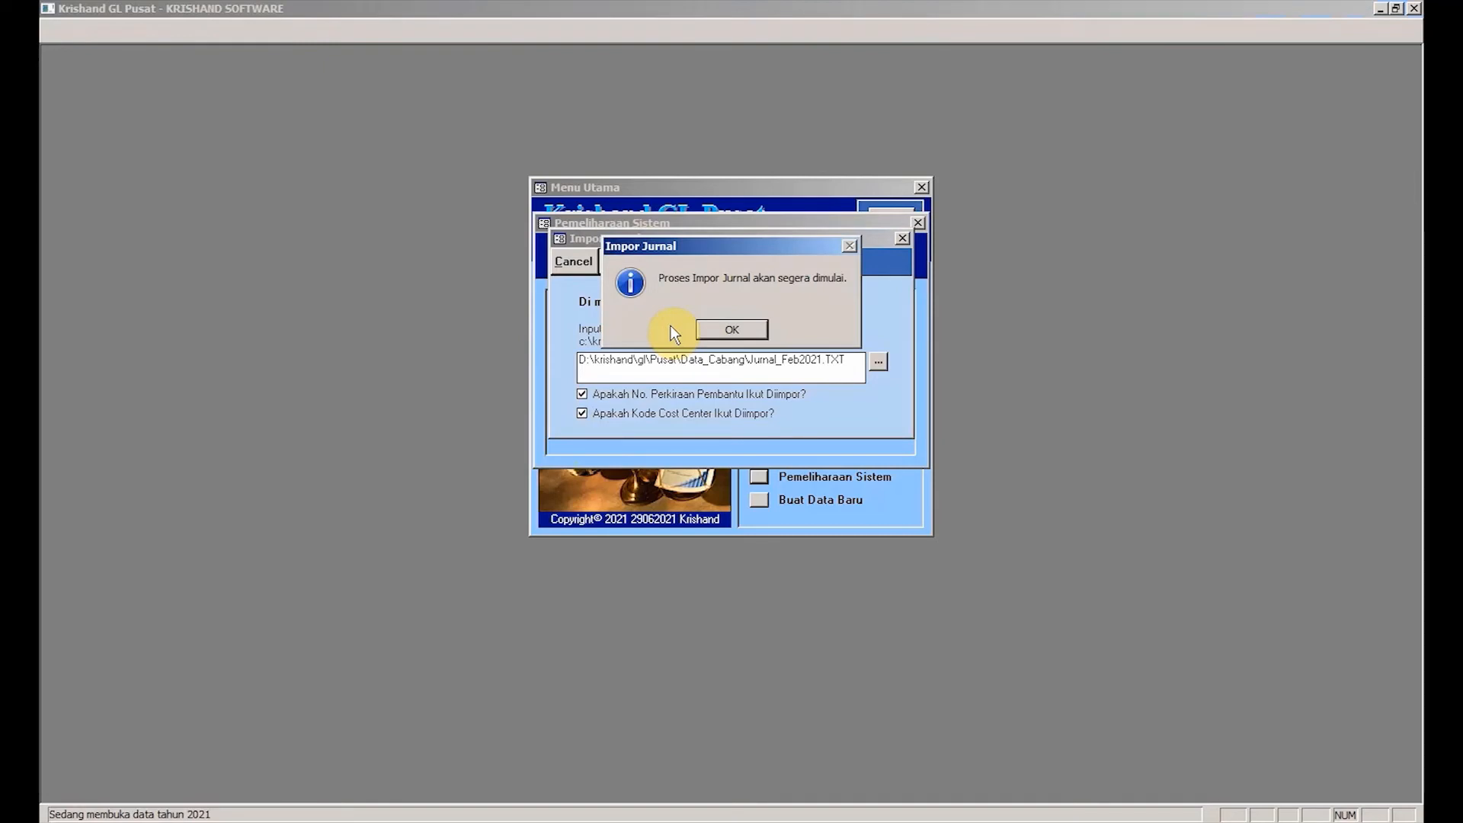
{"action": "left_click", "coordinate": [716, 328]}
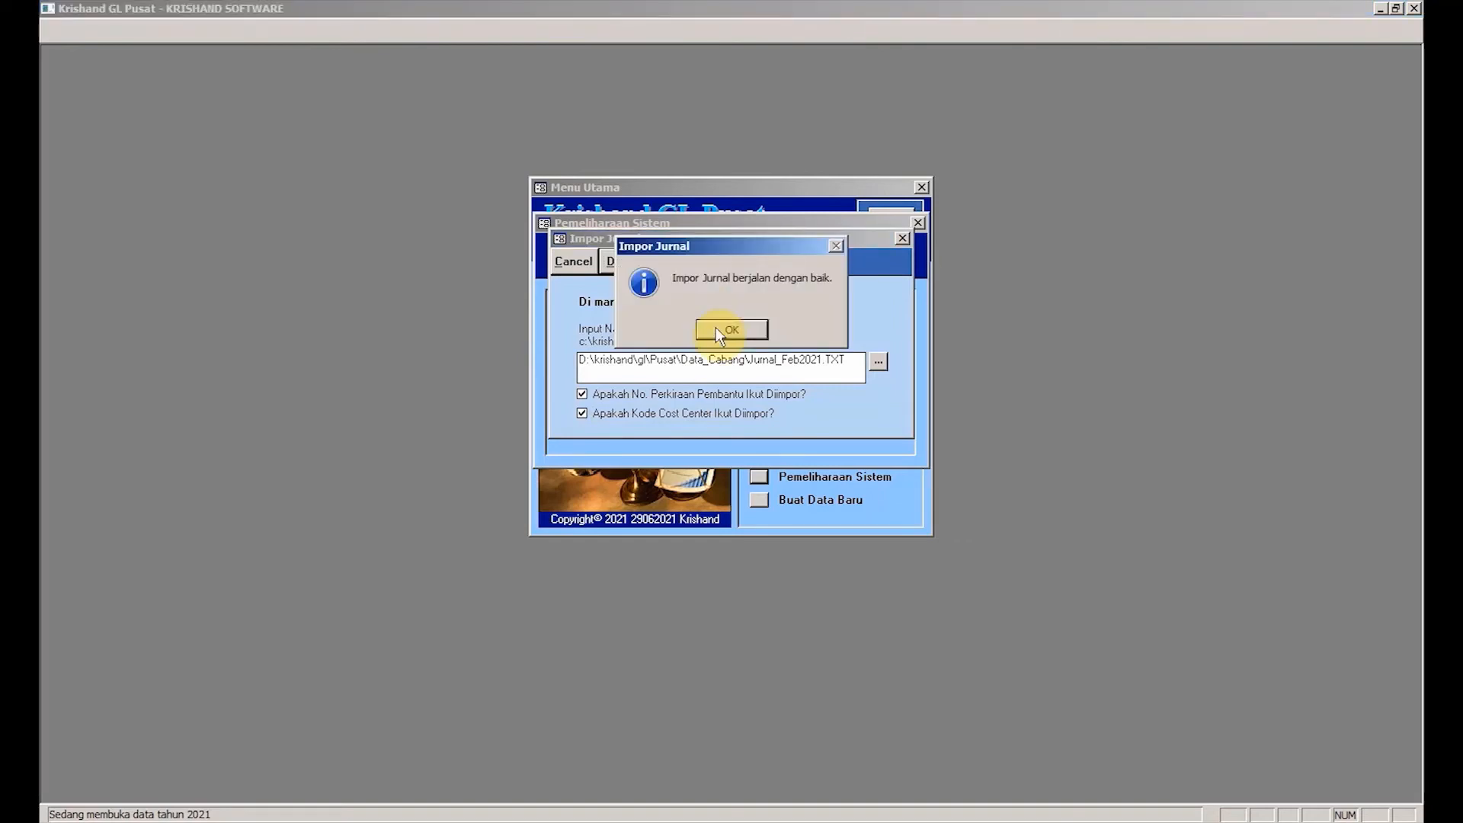
{"action": "left_click", "coordinate": [716, 328]}
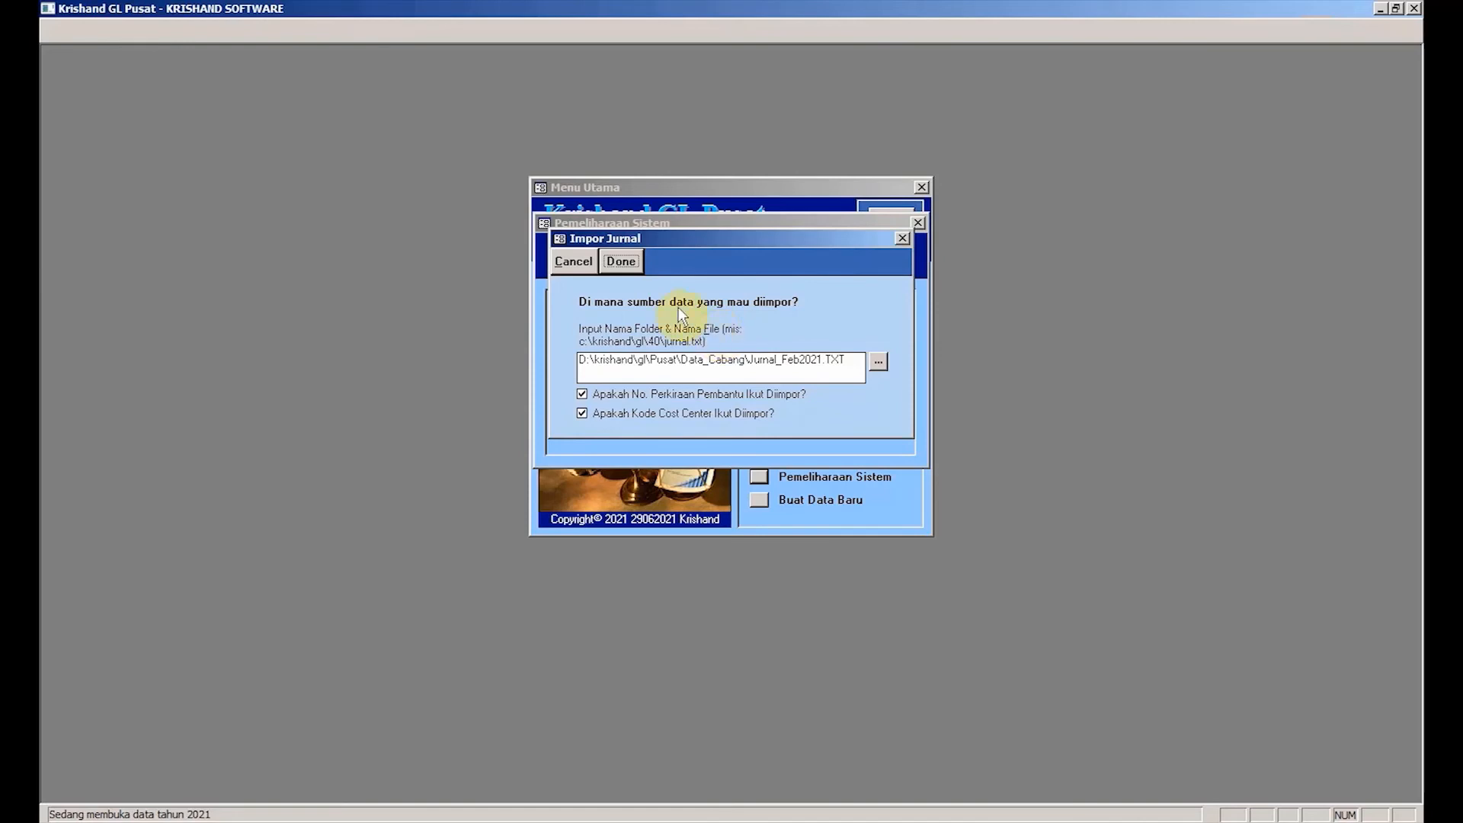
{"action": "left_click", "coordinate": [575, 262]}
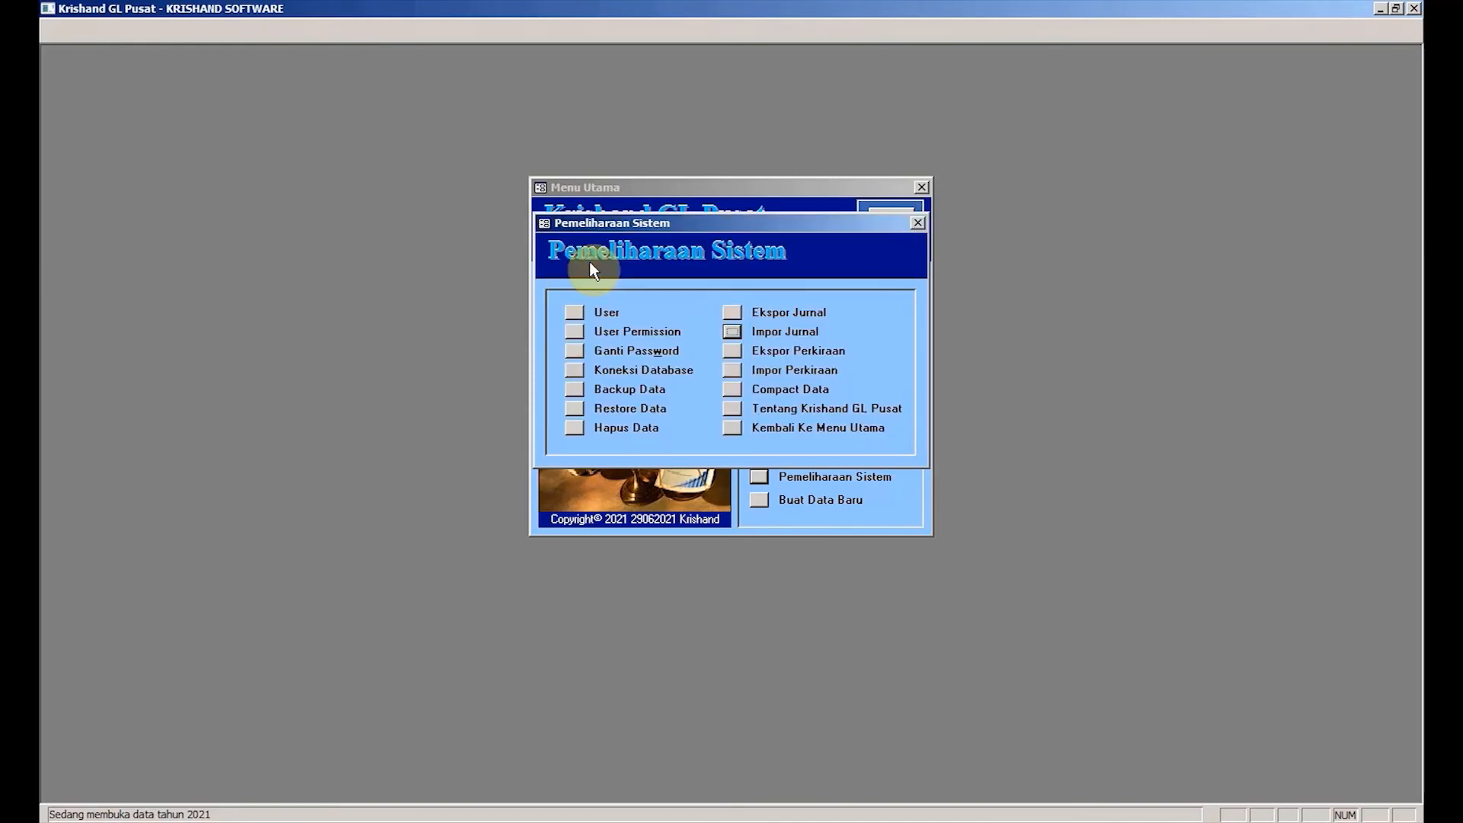
{"action": "left_click", "coordinate": [918, 223]}
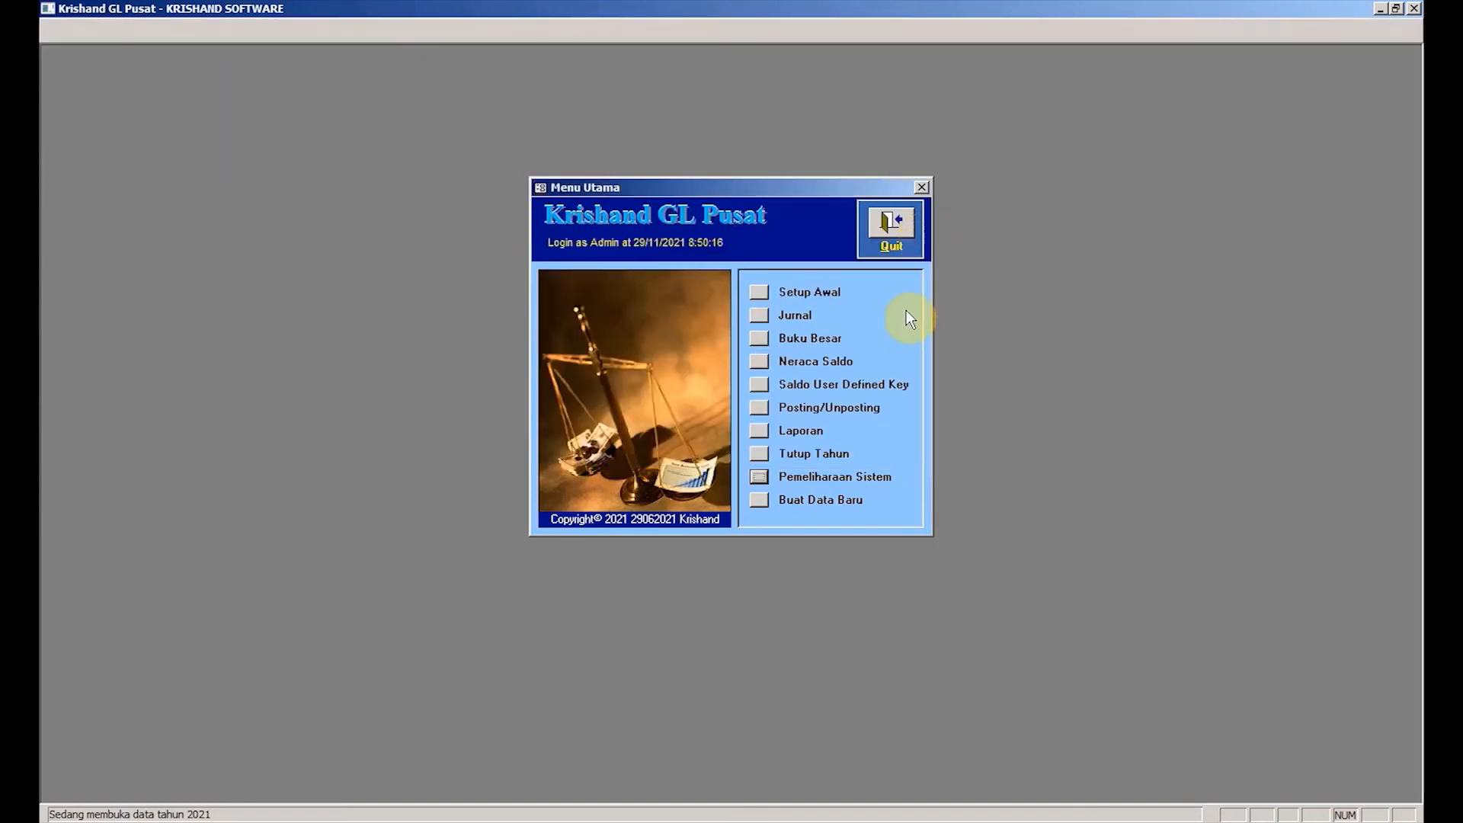
Examine the imported Bandung branch journals in the journal inquiry for 01/02/2021 to 28/02/2021, and return to the journal transactions form
{"action": "left_click", "coordinate": [763, 315]}
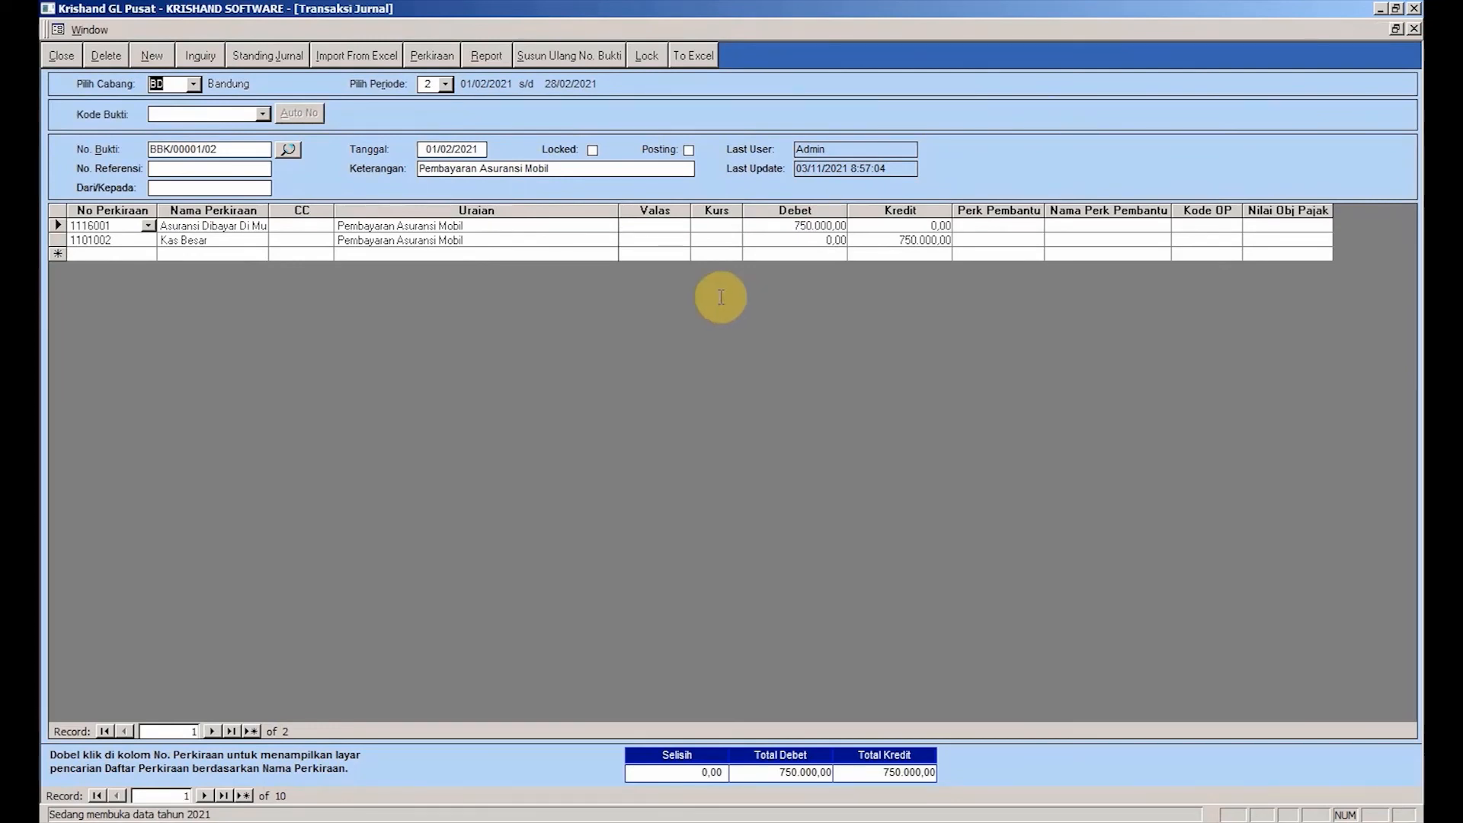
{"action": "left_click", "coordinate": [210, 54]}
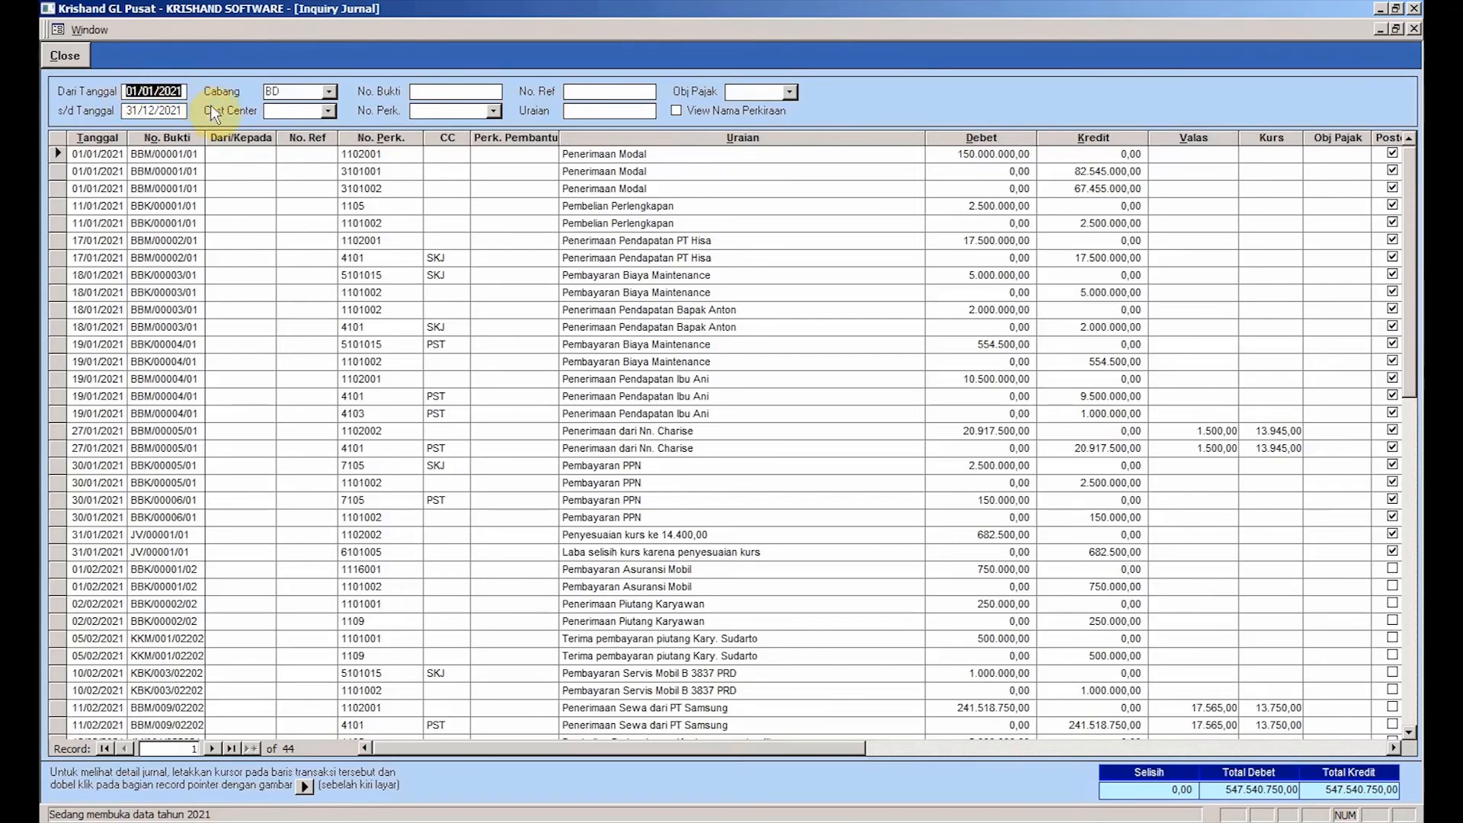
{"action": "key", "text": "Tab"}
{"action": "type", "text": "28022021"}
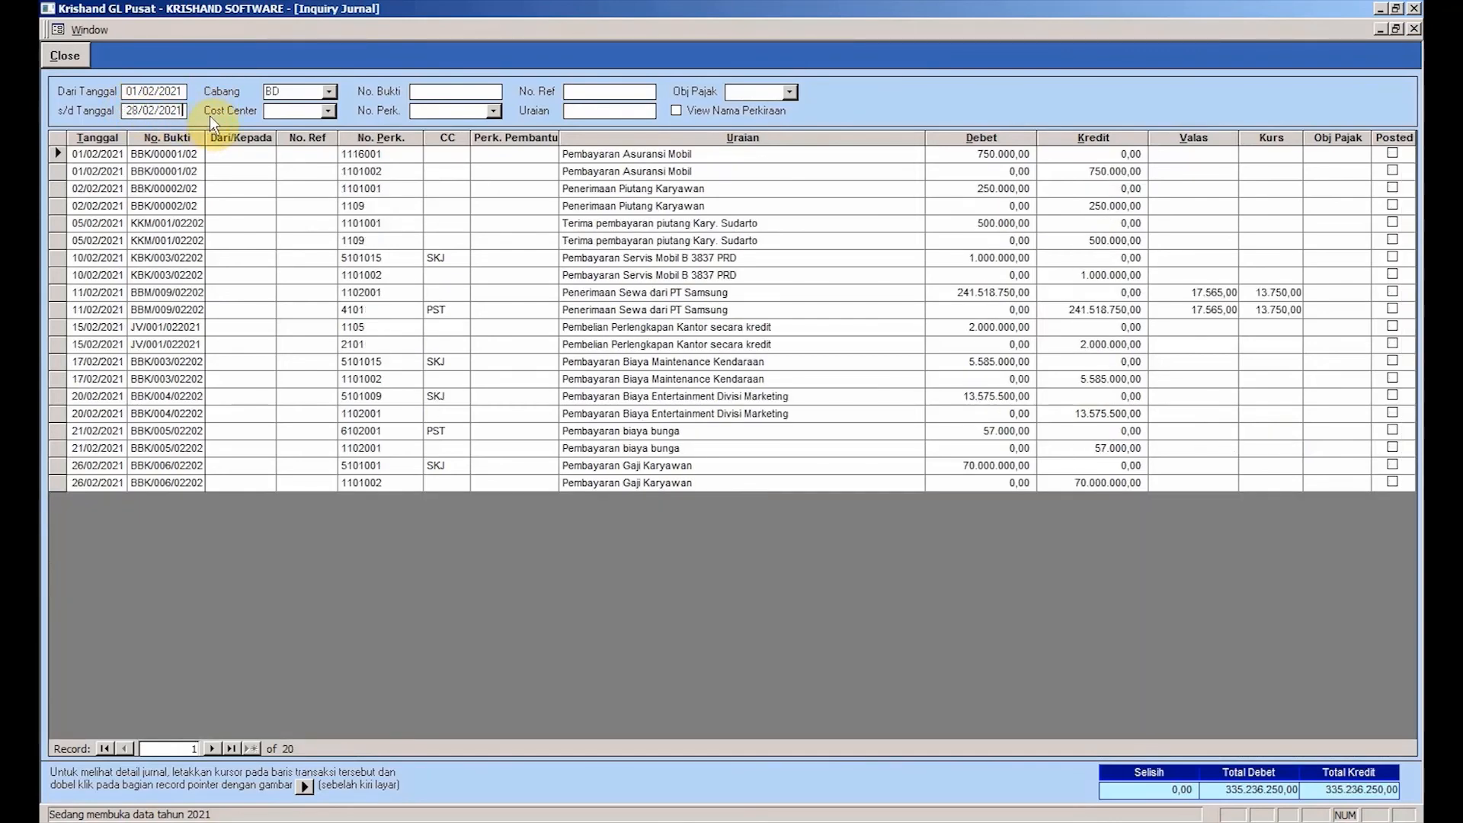
{"action": "left_click", "coordinate": [296, 91]}
{"action": "left_click", "coordinate": [100, 213]}
{"action": "left_click", "coordinate": [302, 486]}
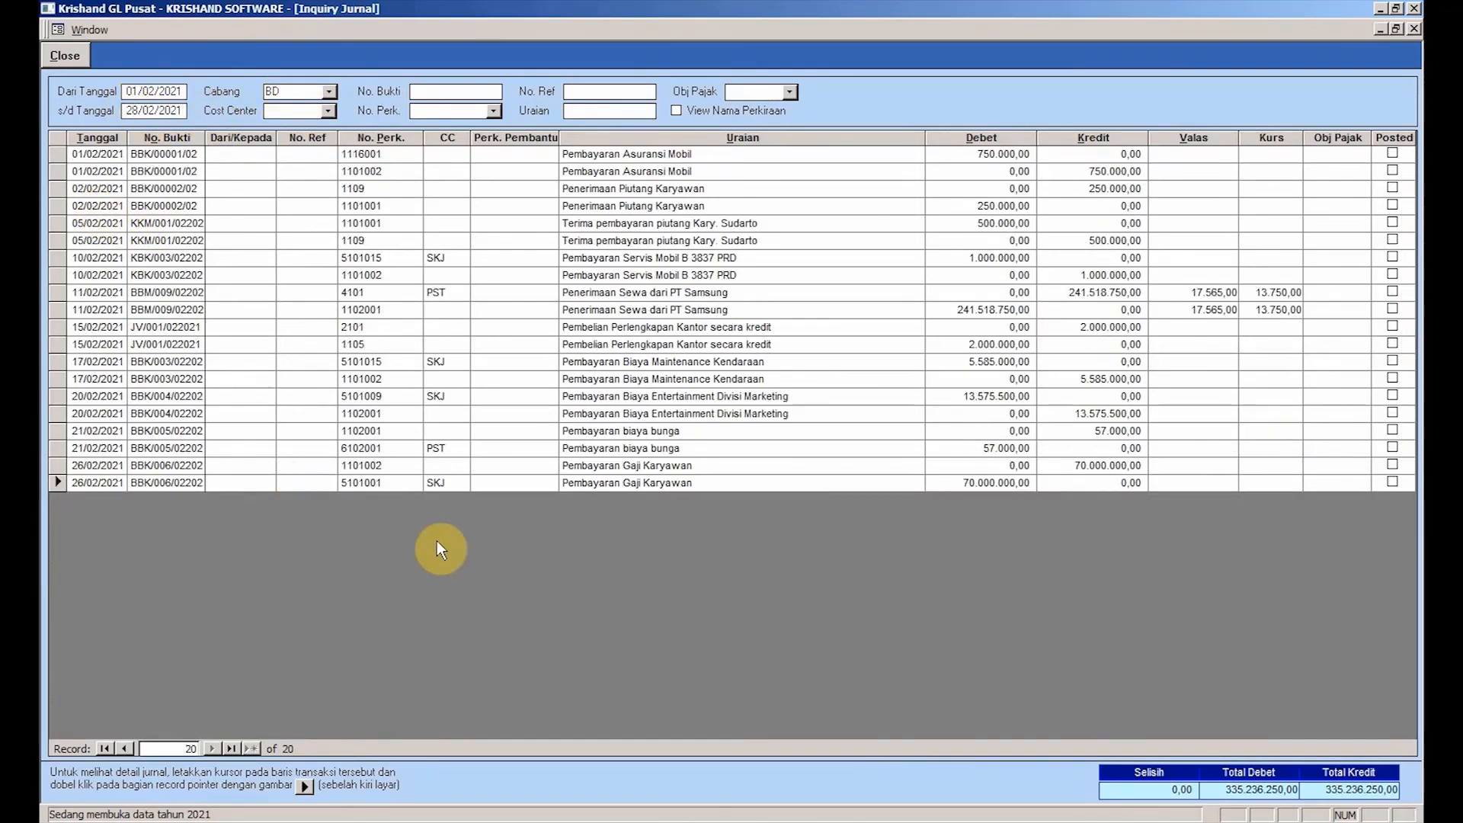
{"action": "left_click", "coordinate": [76, 58]}
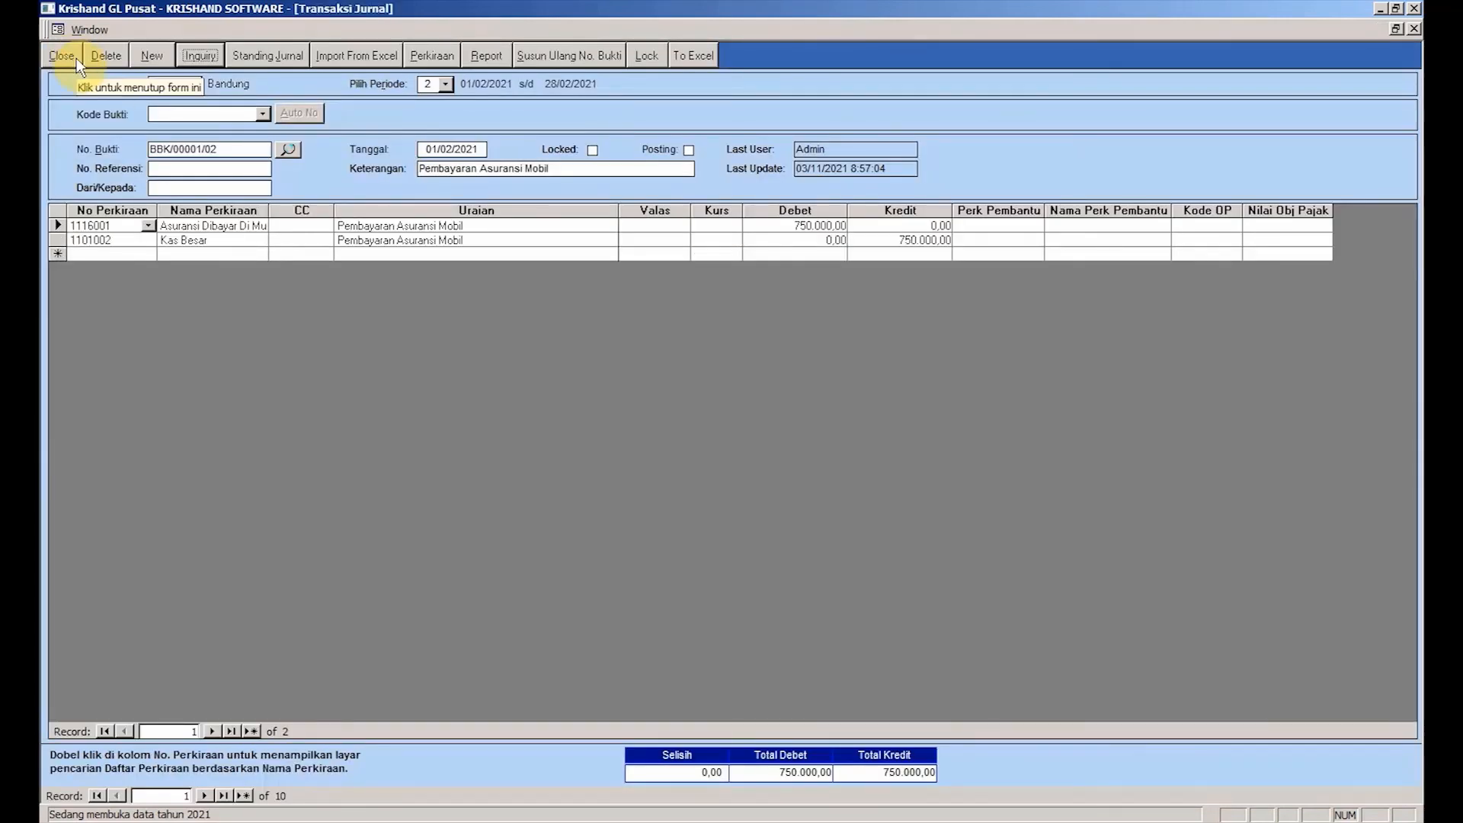
Open the journal search list for the Bandung branch's period 2 vouchers
{"action": "left_click", "coordinate": [283, 149]}
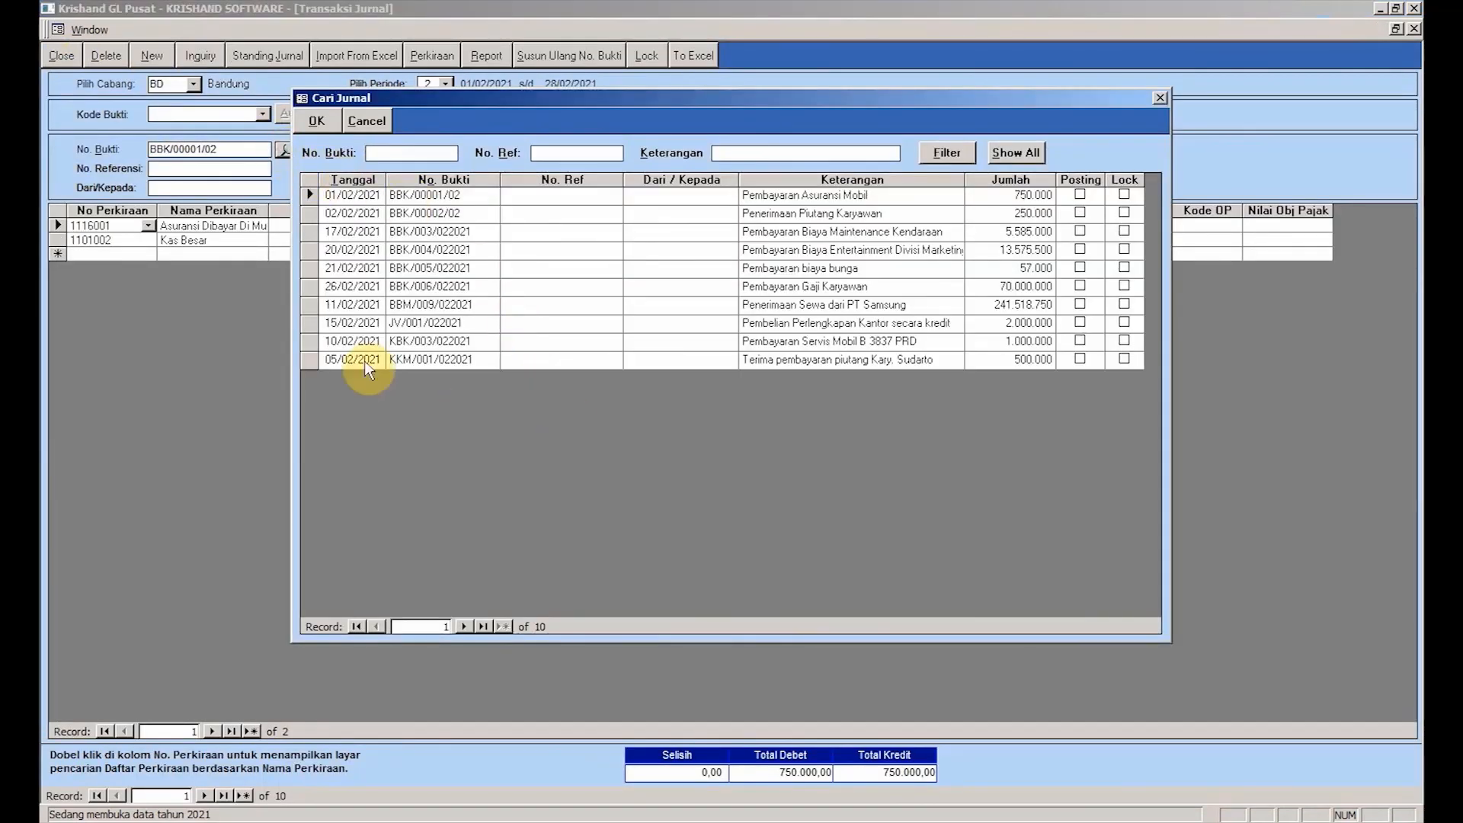